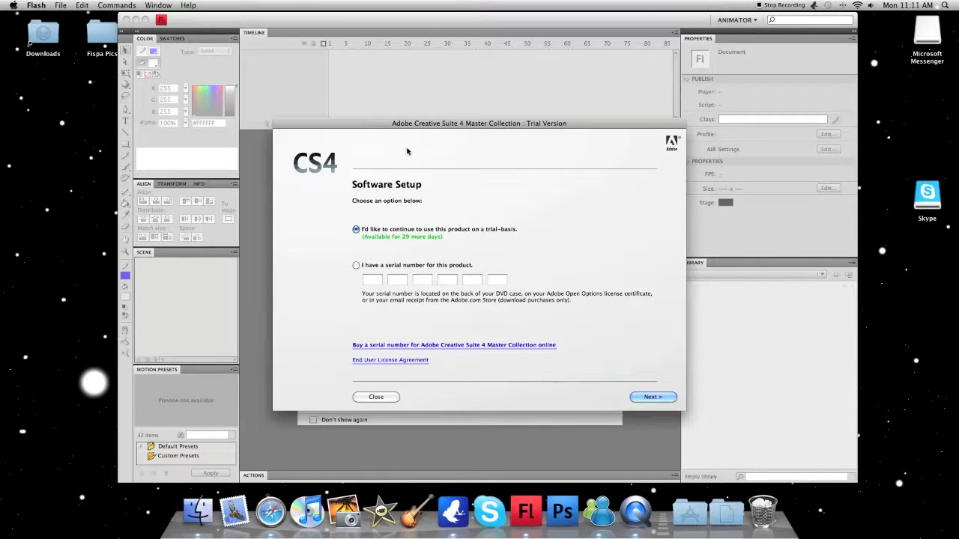
left_click_drag(397, 127, 395, 149)
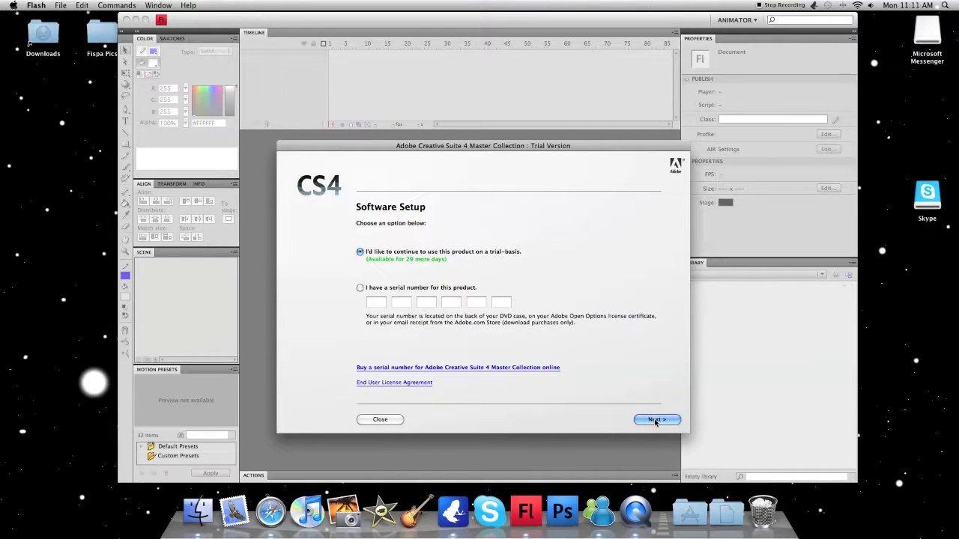
left_click(727, 513)
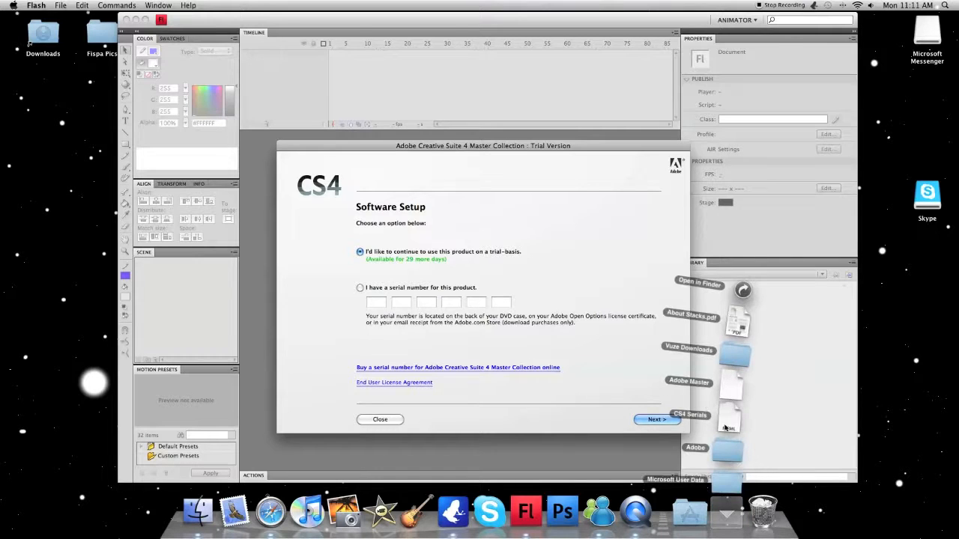
left_click(729, 421)
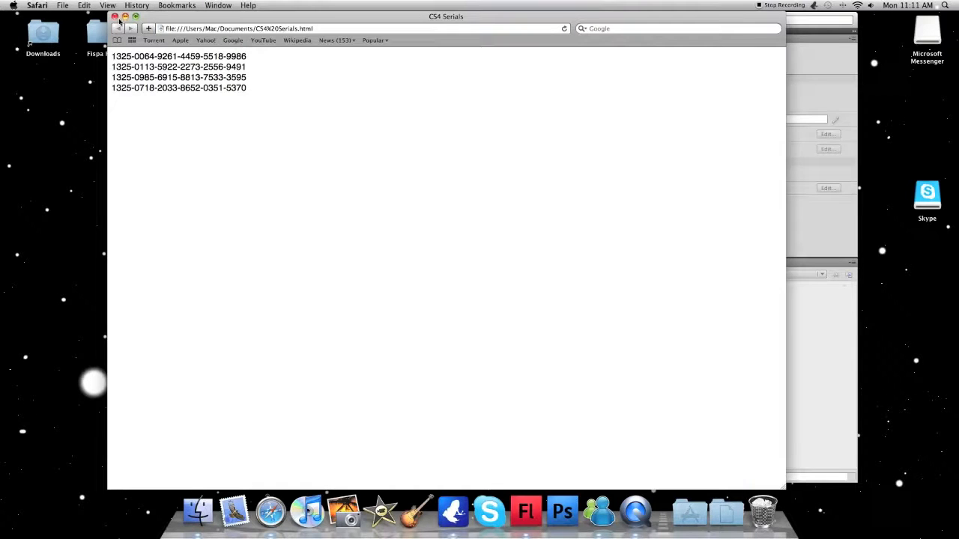
left_click(114, 16)
left_click(410, 150)
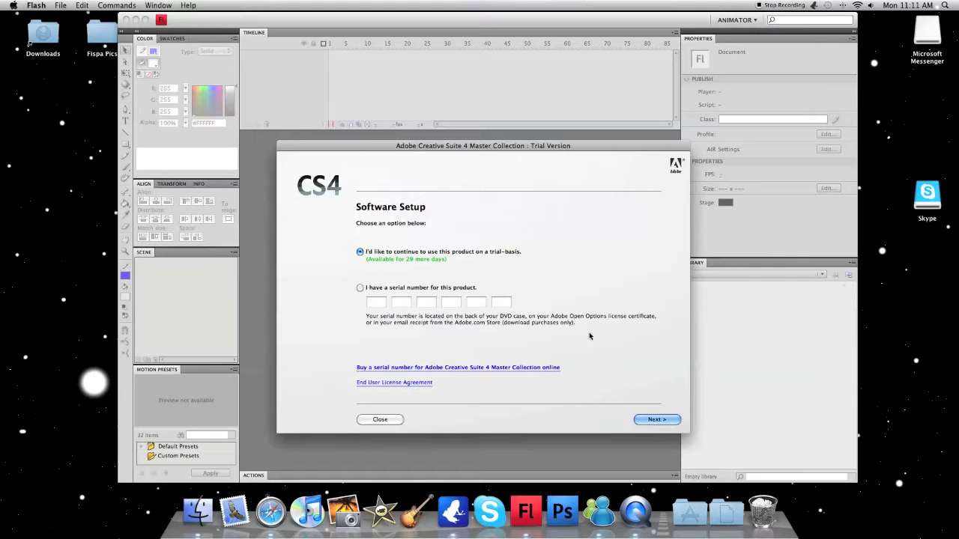
Step: Continue using the product on a trial basis and move the program window closer to the desktop's left edge
left_click(645, 421)
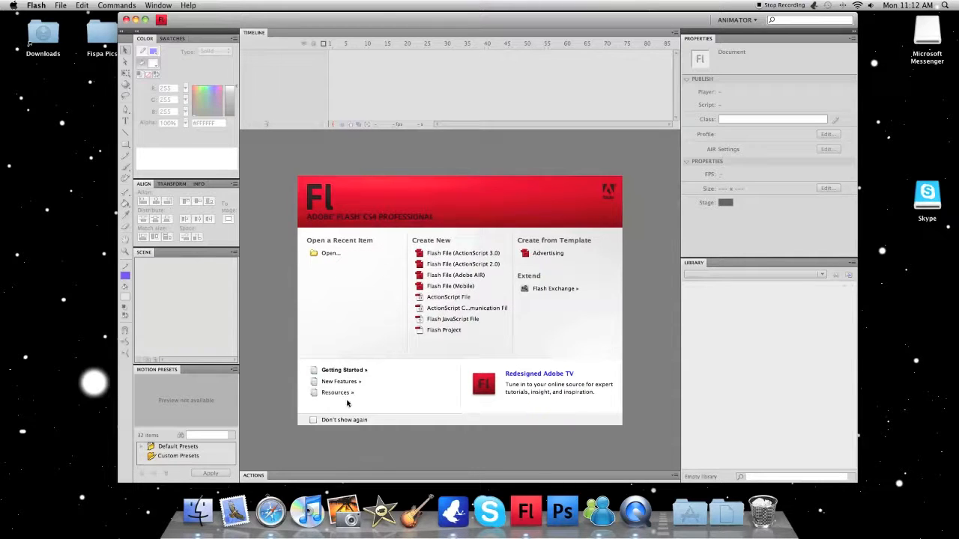
right_click(522, 516)
left_click(410, 432)
left_click_drag(296, 22, 211, 26)
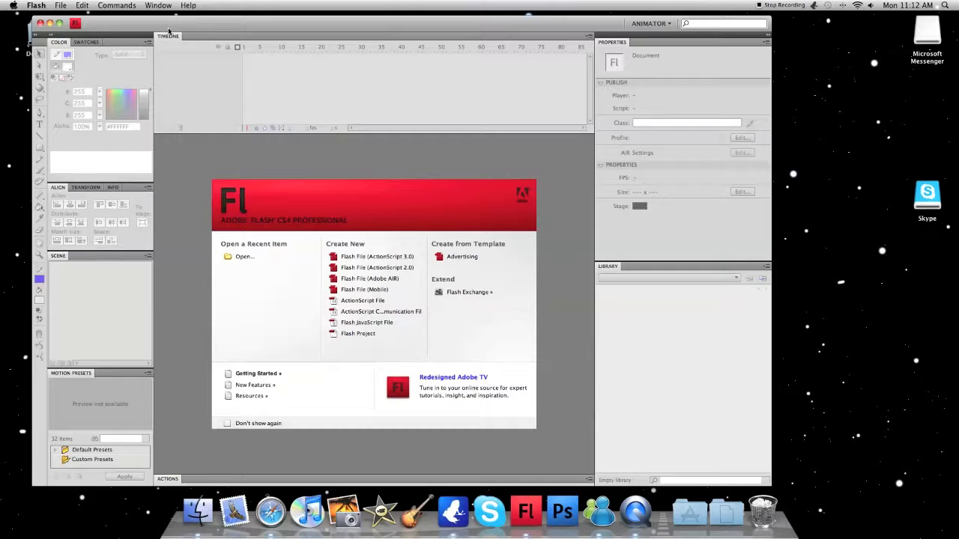
Step: Create a new Flash File (ActionScript 3.0) document
left_click(60, 5)
left_click(242, 84)
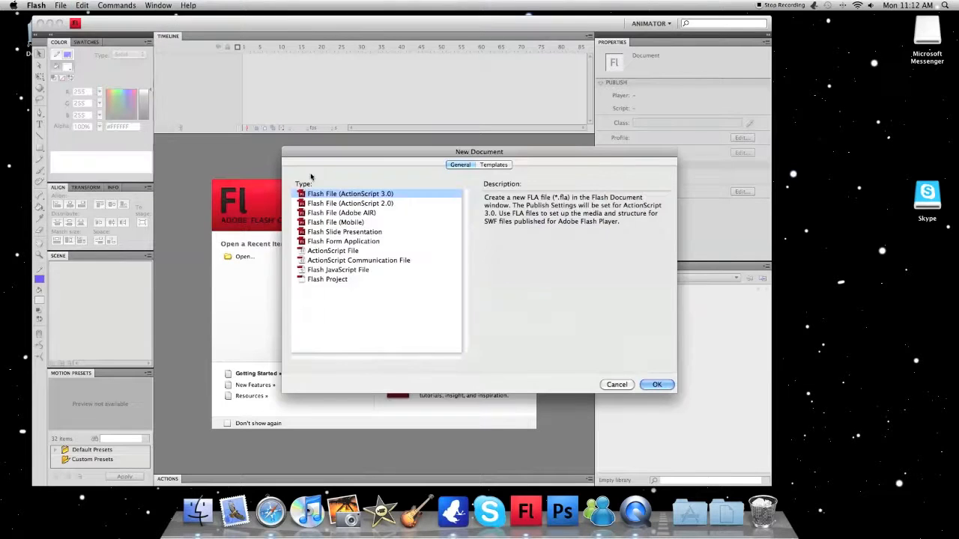
left_click(657, 385)
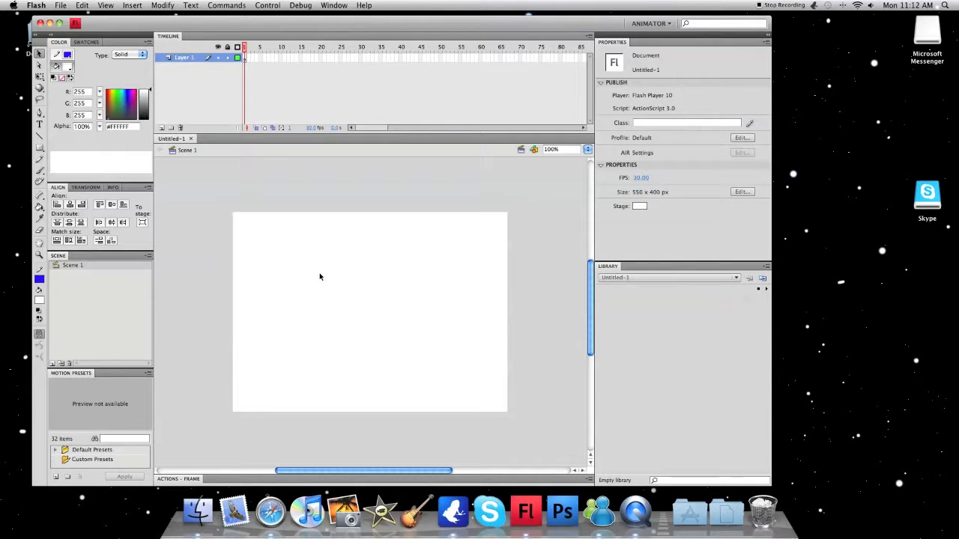
left_click(61, 5)
left_click(77, 17)
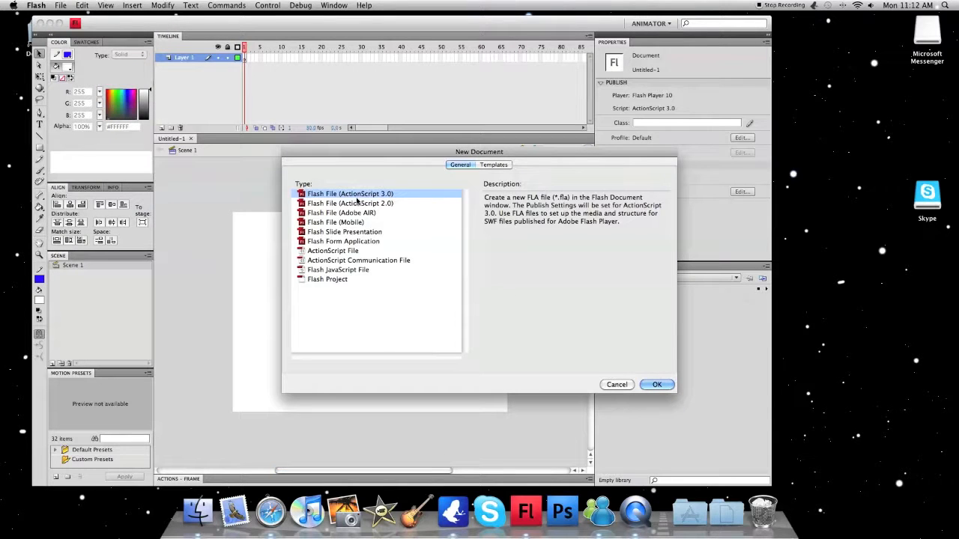
left_click(616, 385)
key("super+n")
left_click(616, 386)
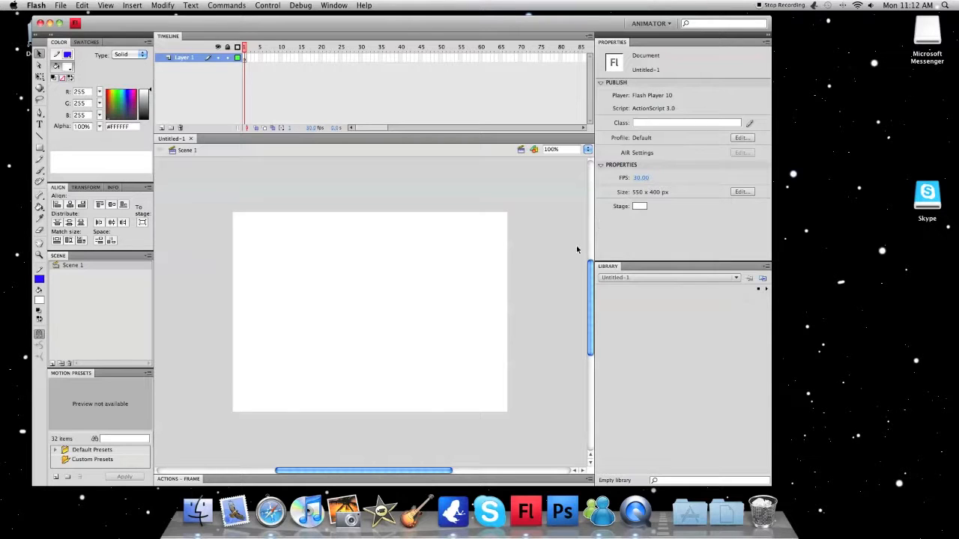
Step: Switch the workspace to Classic and return it to Animator
left_click(650, 23)
left_click(663, 47)
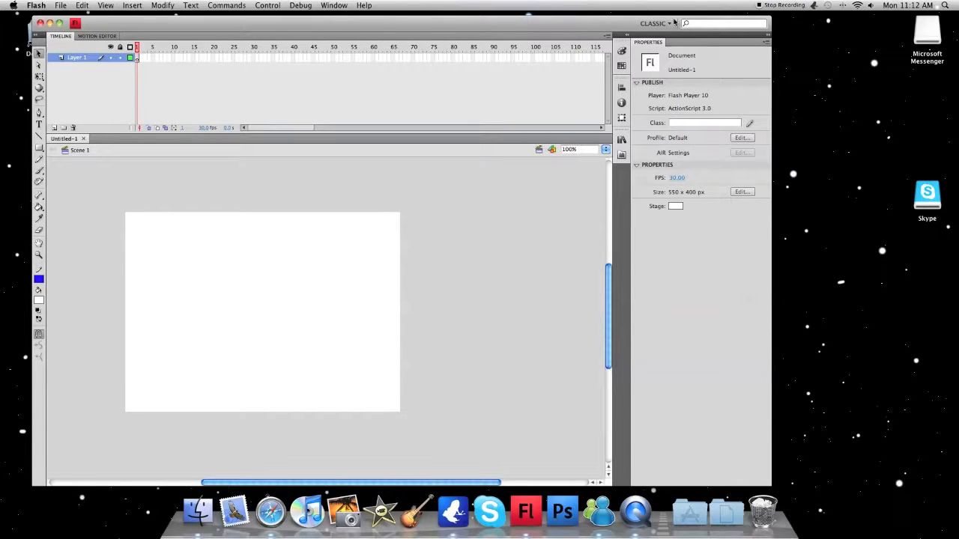
left_click(675, 24)
left_click(664, 34)
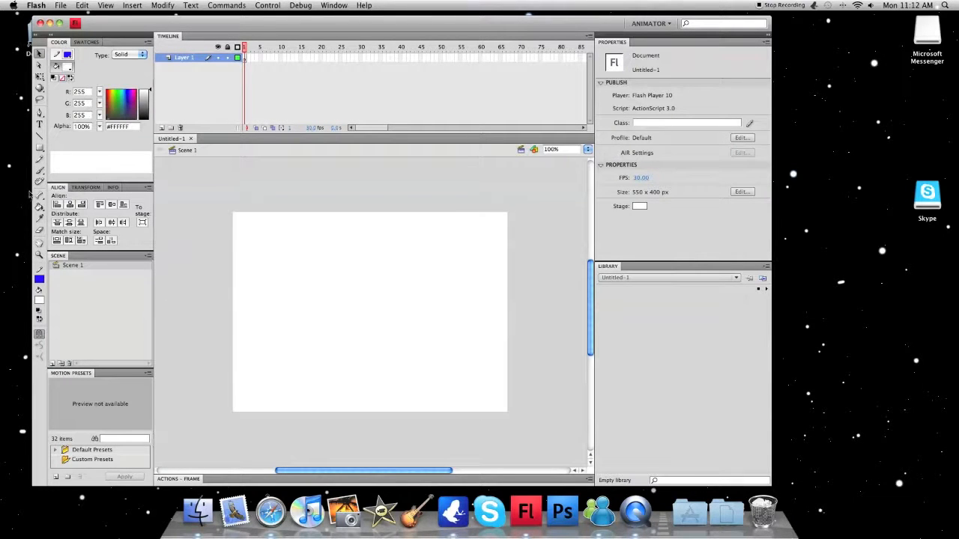
Step: Activate the Rectangle tool and set its stroke color to black
left_click(40, 147)
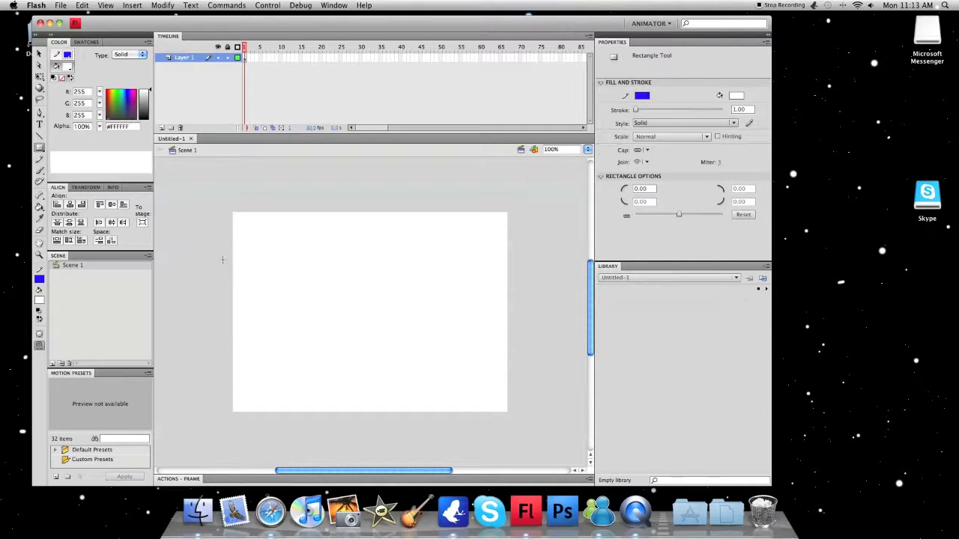
left_click(40, 149)
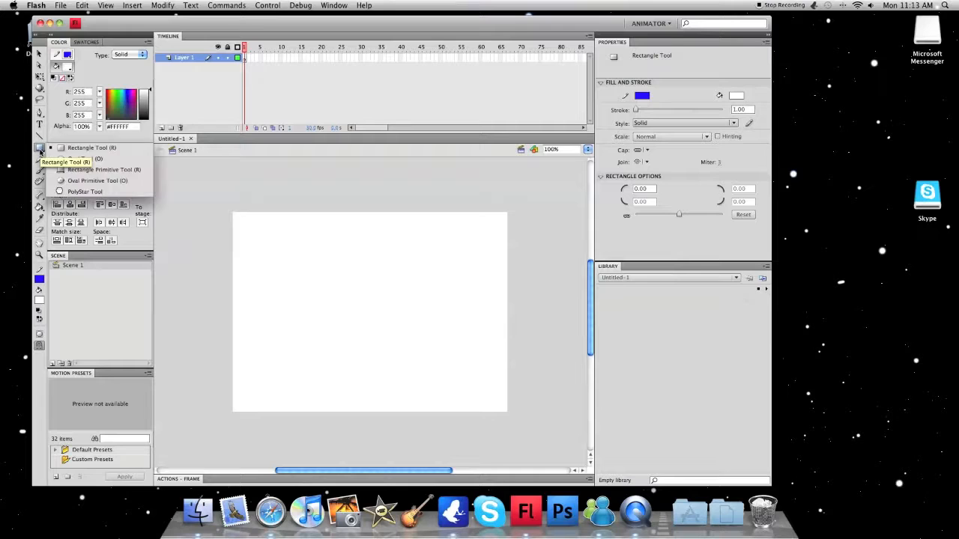
left_click(101, 149)
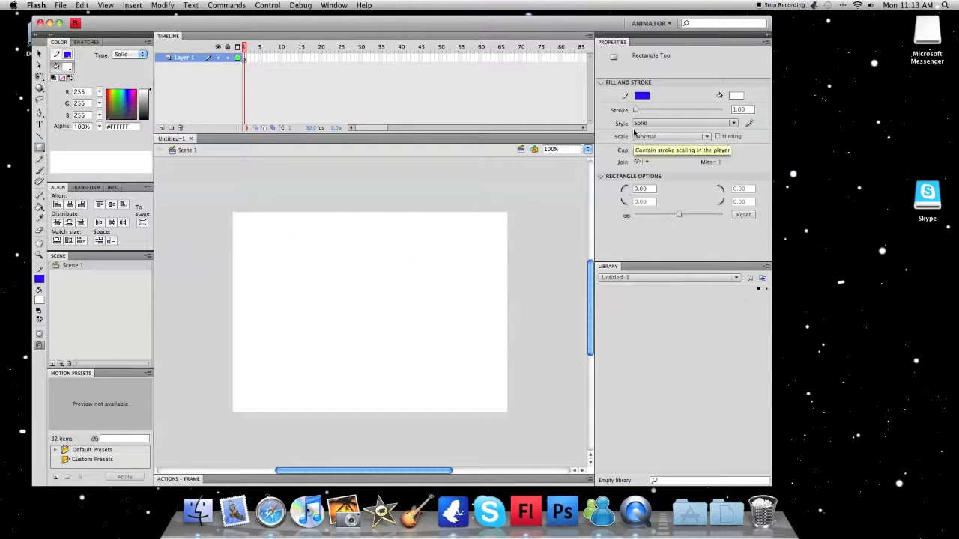
left_click(642, 95)
left_click(649, 118)
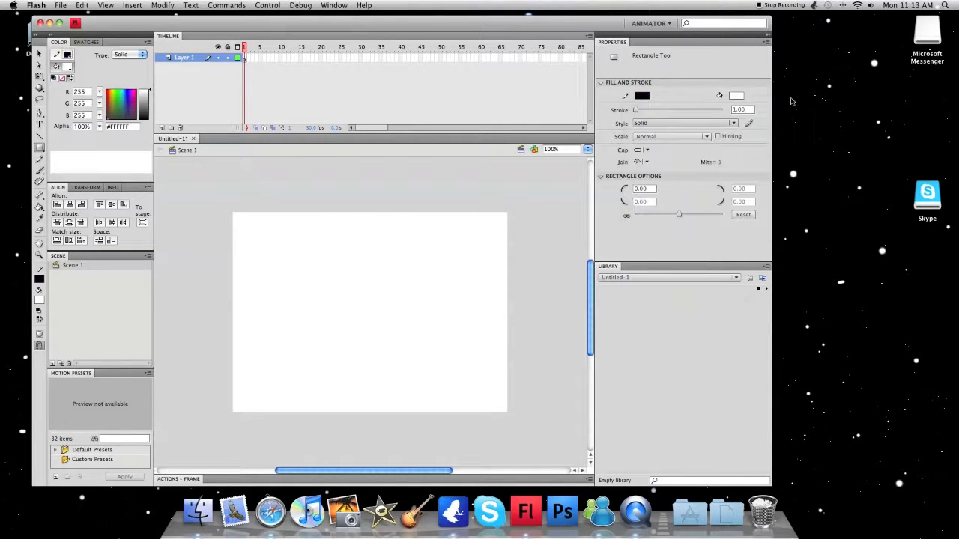
Step: Raise the rectangle stroke to 36.40, drawing a test rectangle before and after the change and undoing each one
left_click_drag(309, 250, 414, 369)
key("super+z")
left_click_drag(645, 111, 651, 110)
left_click_drag(281, 264, 472, 357)
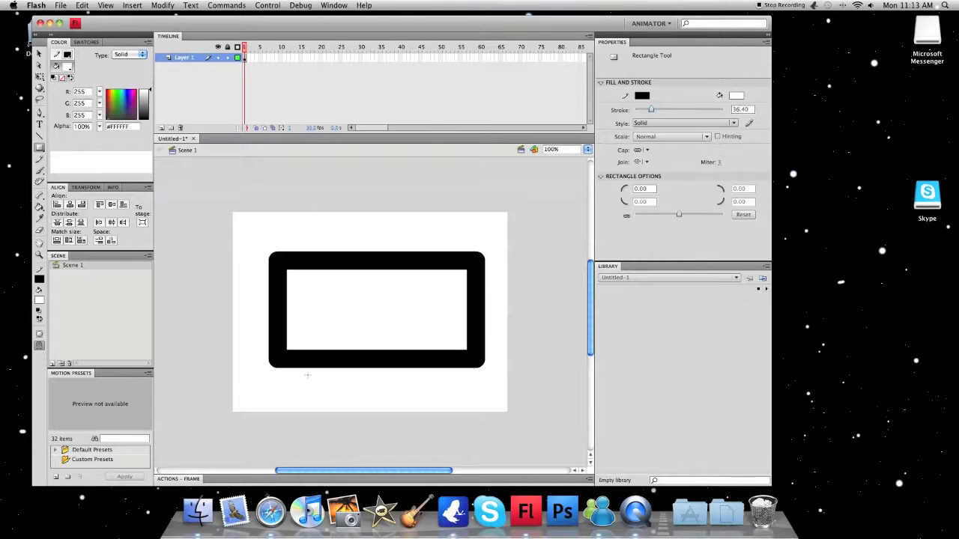
key("super+z")
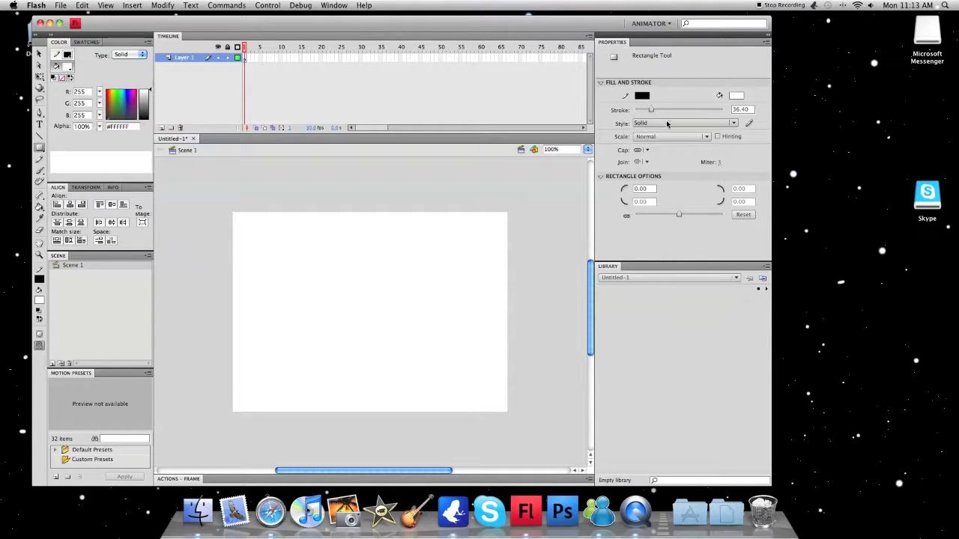
Step: Set the rectangle corner radius to 20, draw a test rectangle on the stage, and undo it
left_click(643, 188)
type("20")
key("Return")
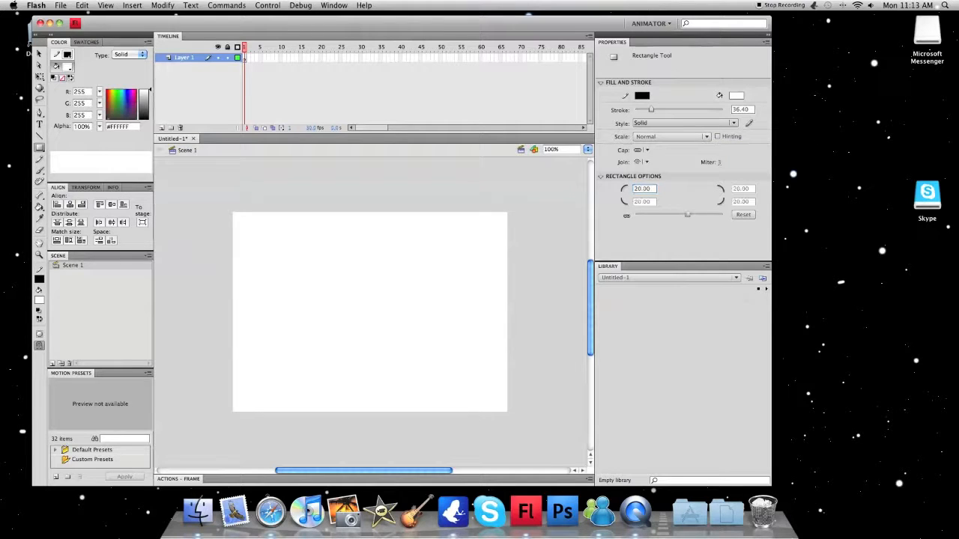
left_click_drag(314, 259, 466, 352)
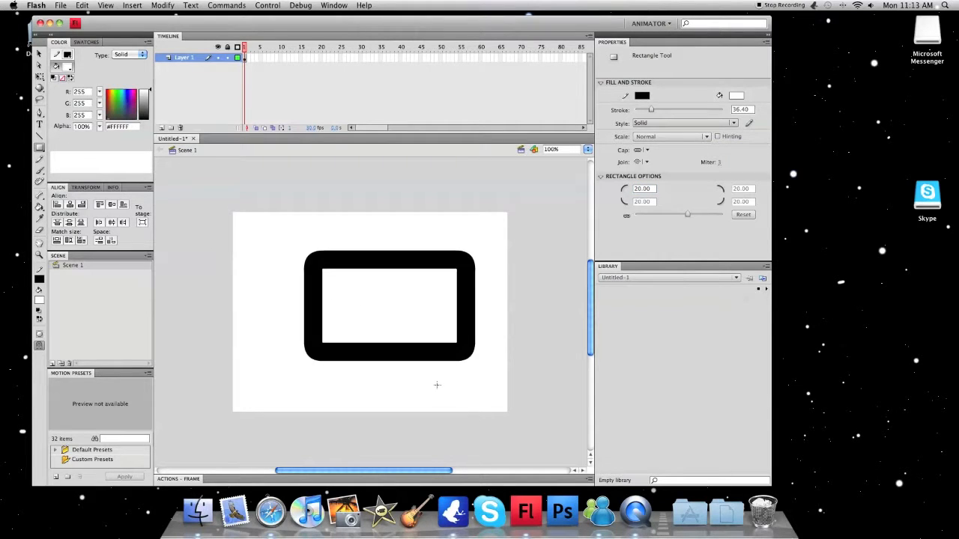
key("super+z")
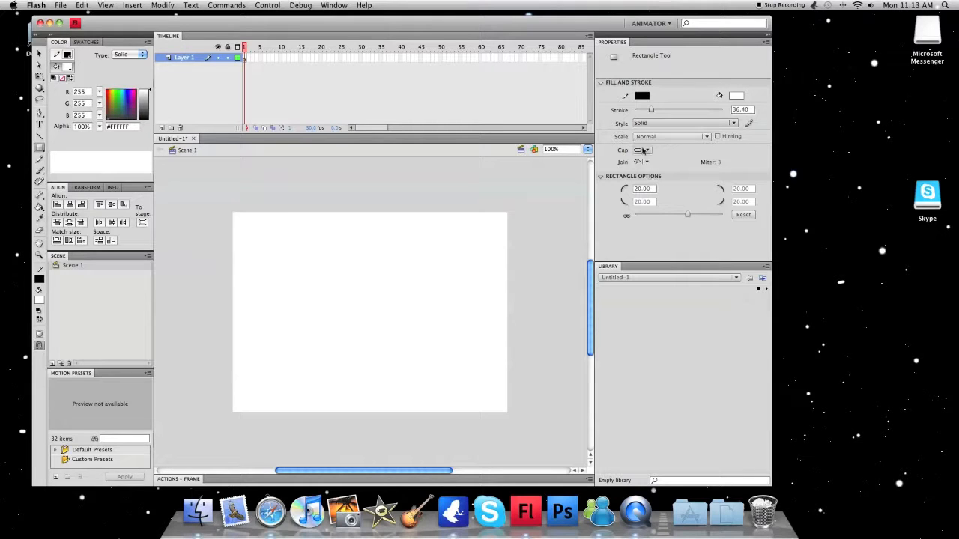
Step: Reset the rectangle corner radius to 0, draw another test rectangle, and undo it
left_click(642, 189)
type("0")
key("Return")
left_click_drag(265, 230, 454, 344)
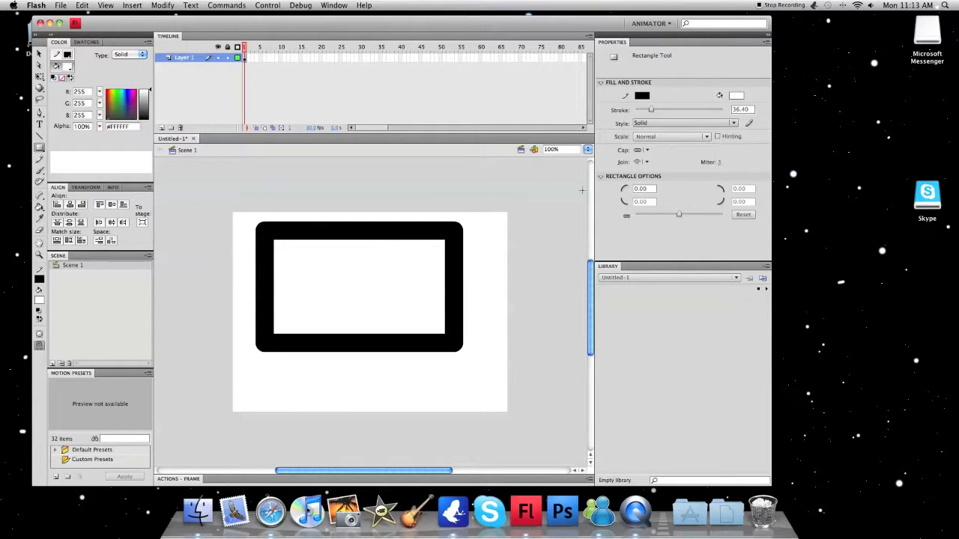
key("super+z")
Step: Set the stroke cap to None, draw a test rectangle, and undo it
left_click(647, 151)
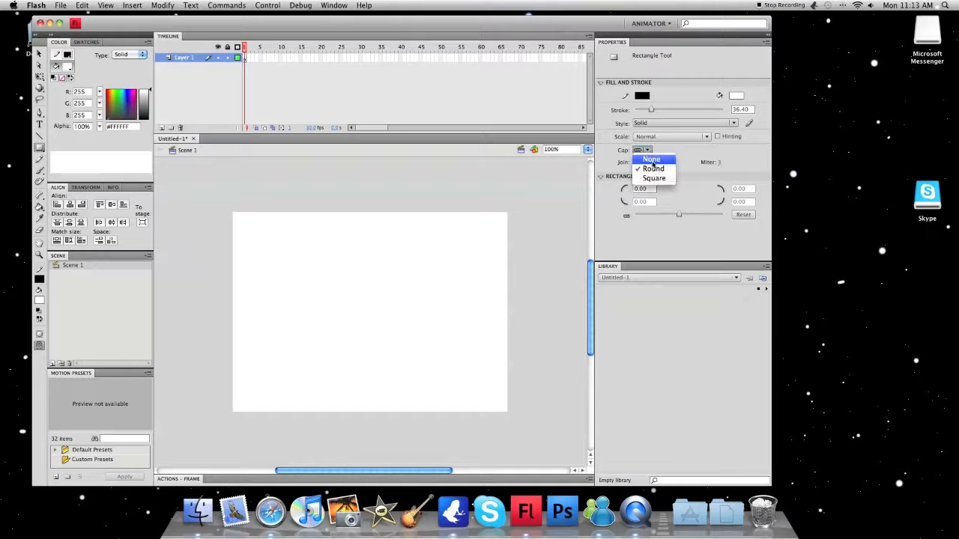
left_click(652, 160)
left_click_drag(292, 278, 458, 377)
key("super+z")
Step: Set the stroke join to Miter and draw a test rectangle in the middle of the stage
left_click(646, 161)
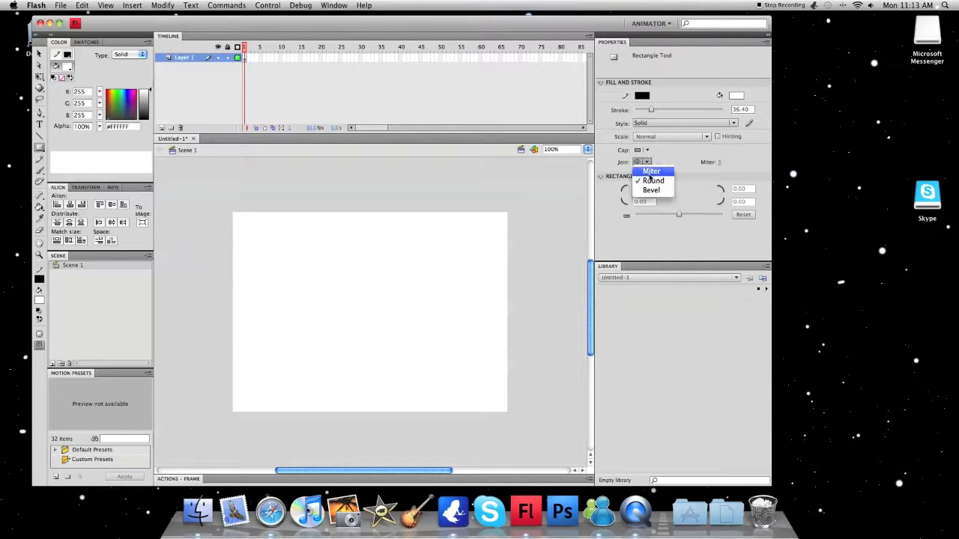
left_click(650, 172)
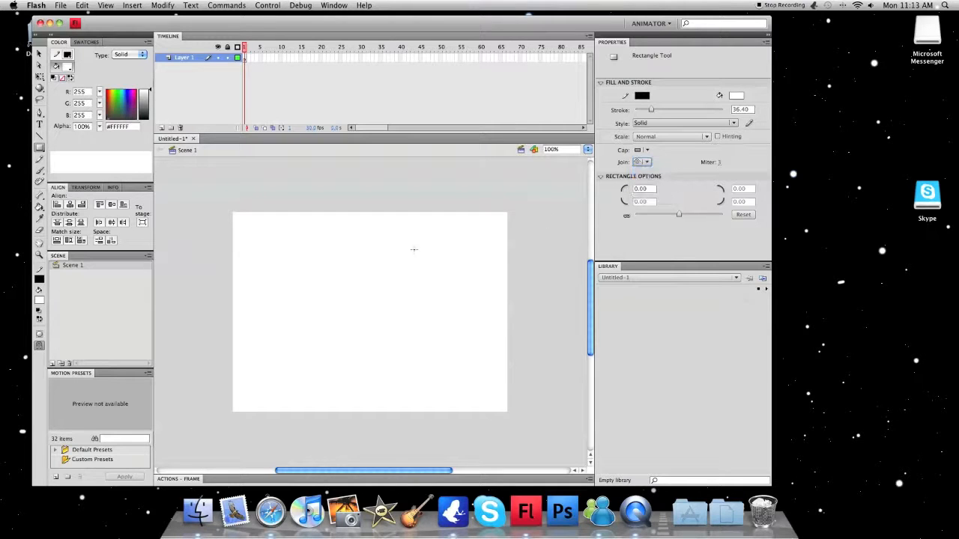
left_click_drag(296, 252, 430, 352)
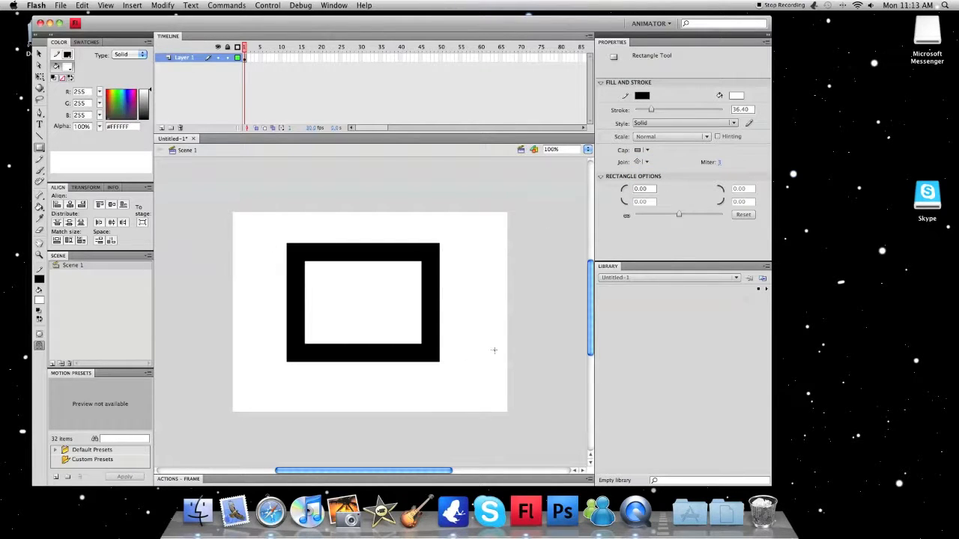
Step: Set the stroke join to Bevel and the cap to Round, and replace the mitered rectangle with a newly drawn one
left_click(645, 163)
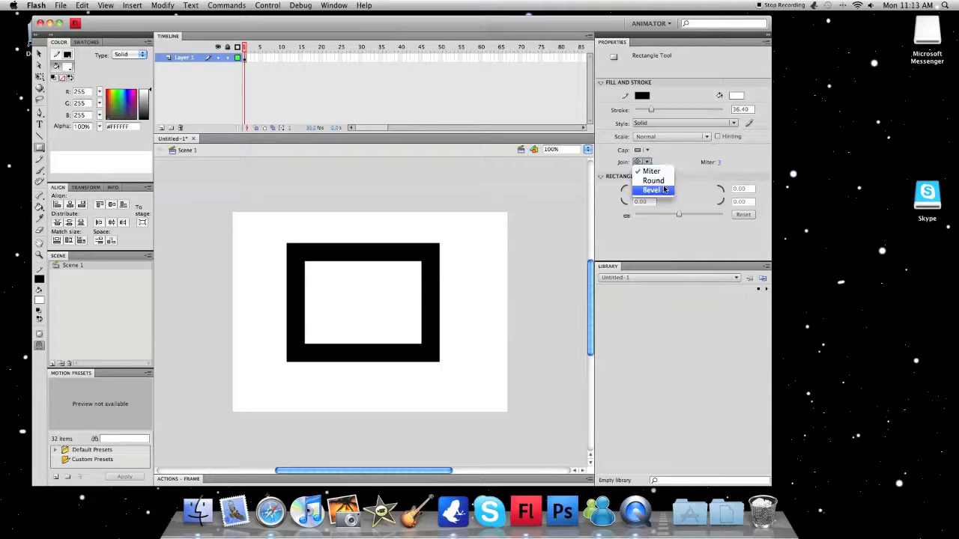
left_click(658, 191)
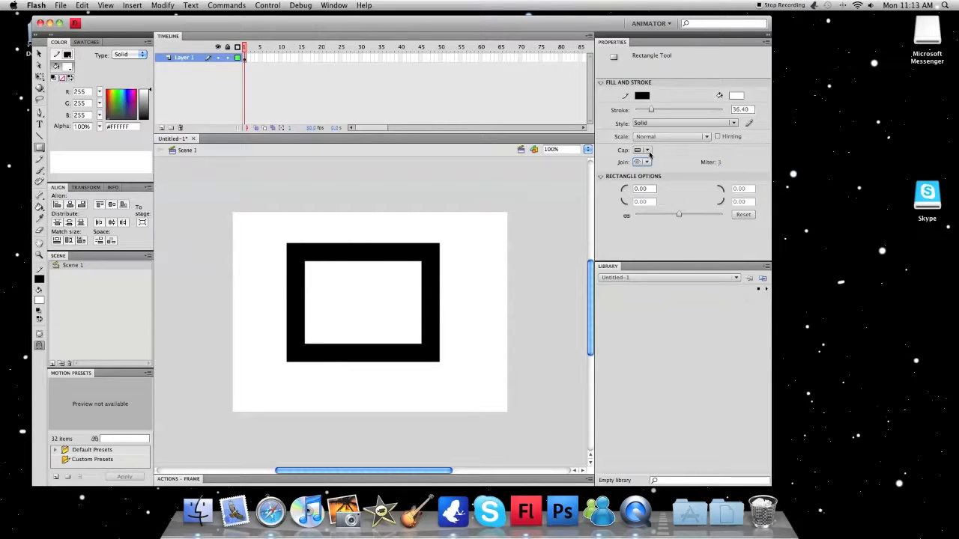
left_click(643, 150)
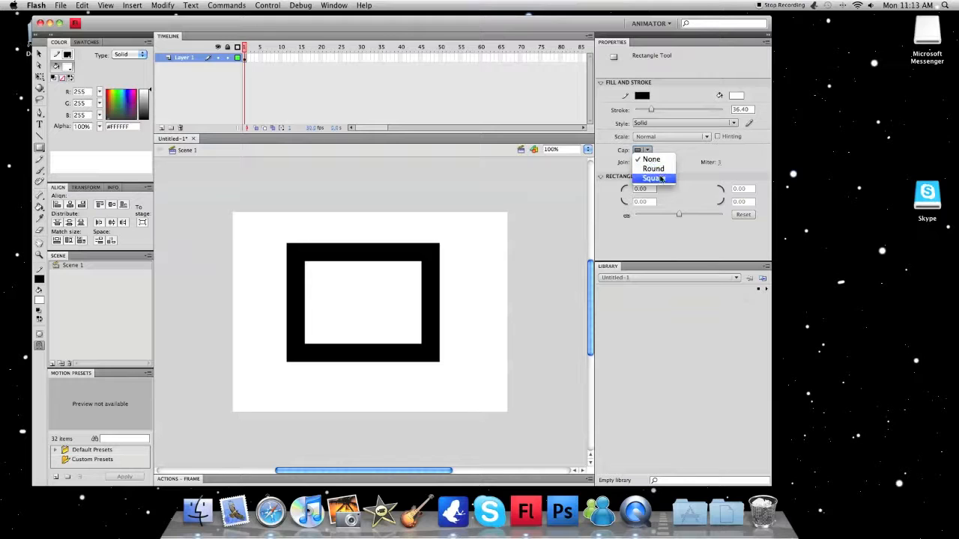
left_click(652, 168)
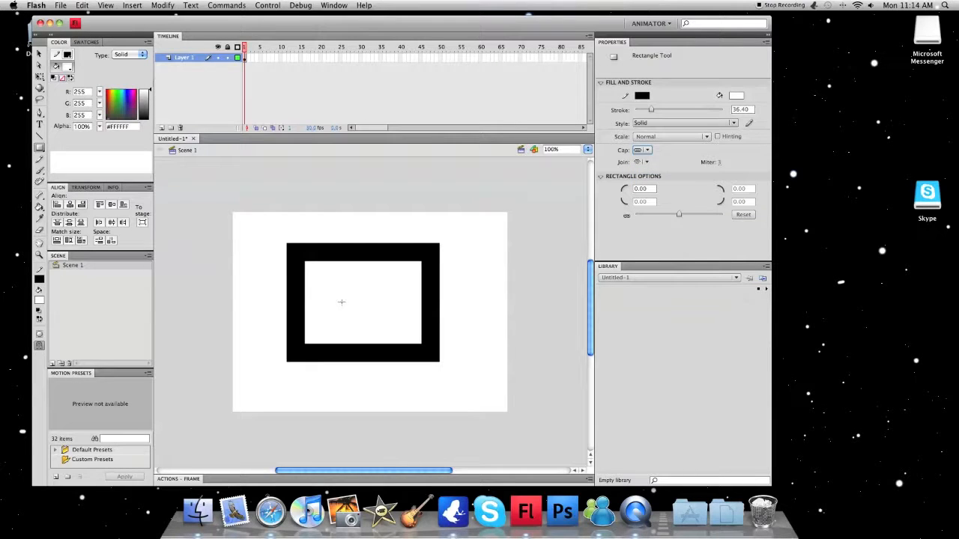
key("ctrl+z")
left_click_drag(278, 253, 449, 371)
Step: Set the stroke join to Round, undo the beveled rectangle, and draw a square about 239 px wide on the stage
left_click(642, 162)
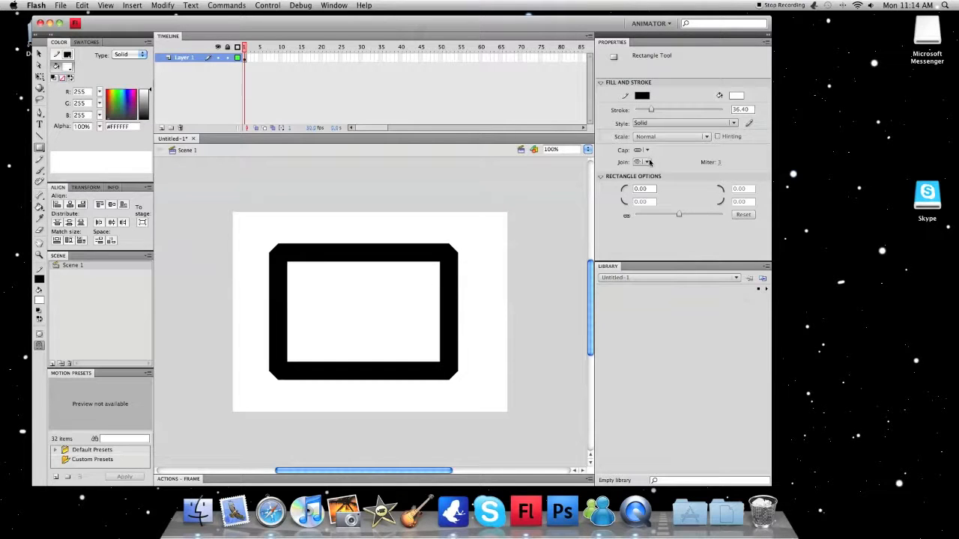
left_click(651, 186)
key("ctrl+z")
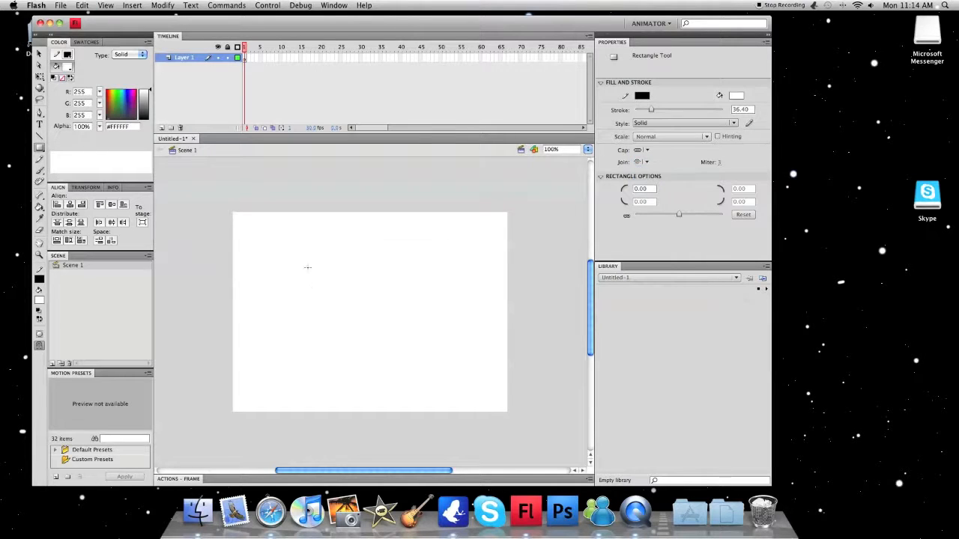
left_click_drag(287, 240, 421, 384)
left_click_drag(420, 331, 405, 308)
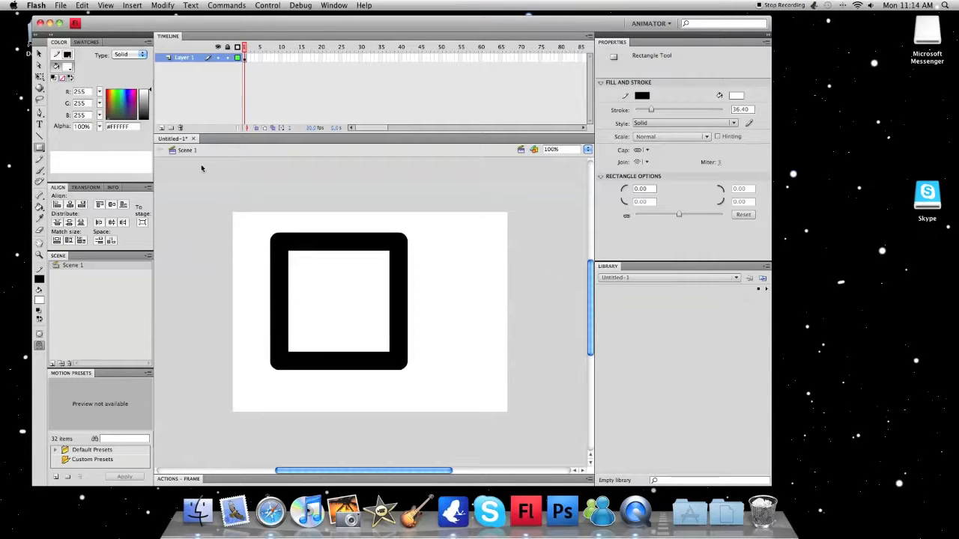
Step: Select the whole square, fill and stroke together, move it to about X -7, Y 76, and deselect it
left_click(39, 54)
left_click_drag(270, 259, 234, 269)
key("super+z")
left_click_drag(243, 224, 418, 396)
left_click_drag(400, 331, 349, 340)
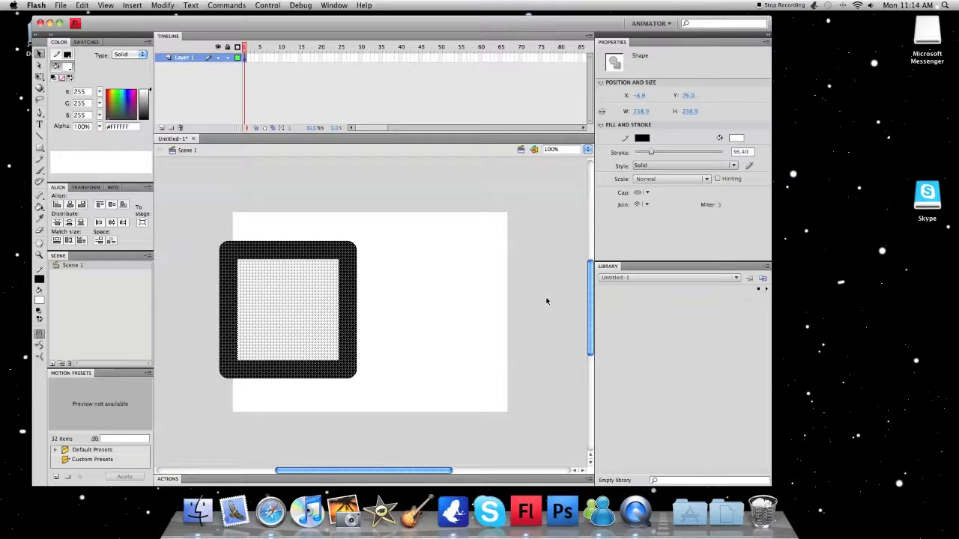
left_click(424, 307)
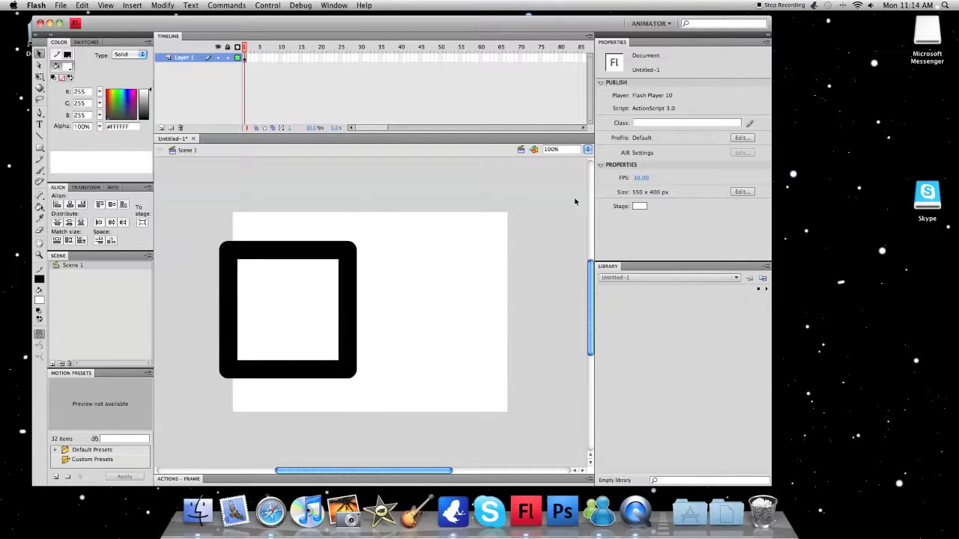
Step: Try a black and a light grey stage background color, and return the stage to white
left_click(643, 207)
left_click(647, 232)
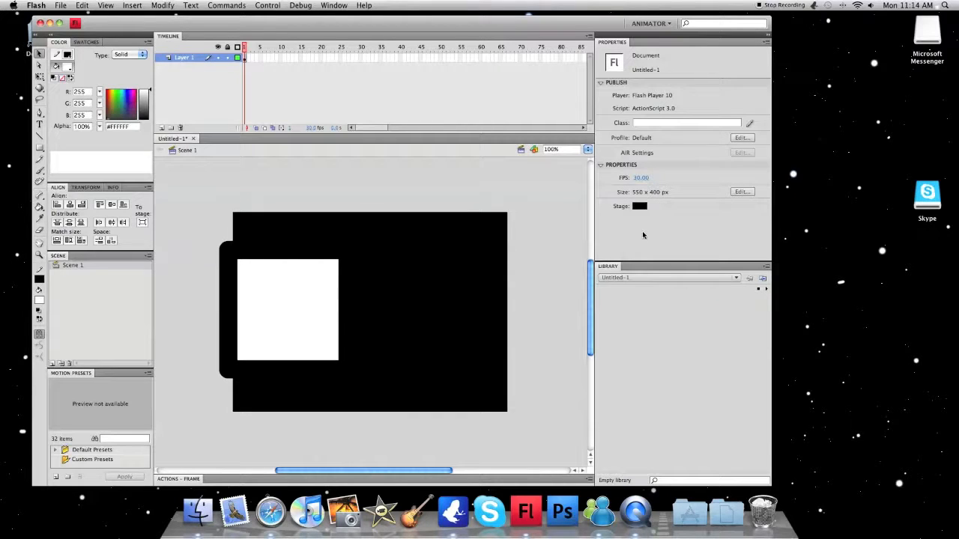
key("super+z")
left_click(639, 206)
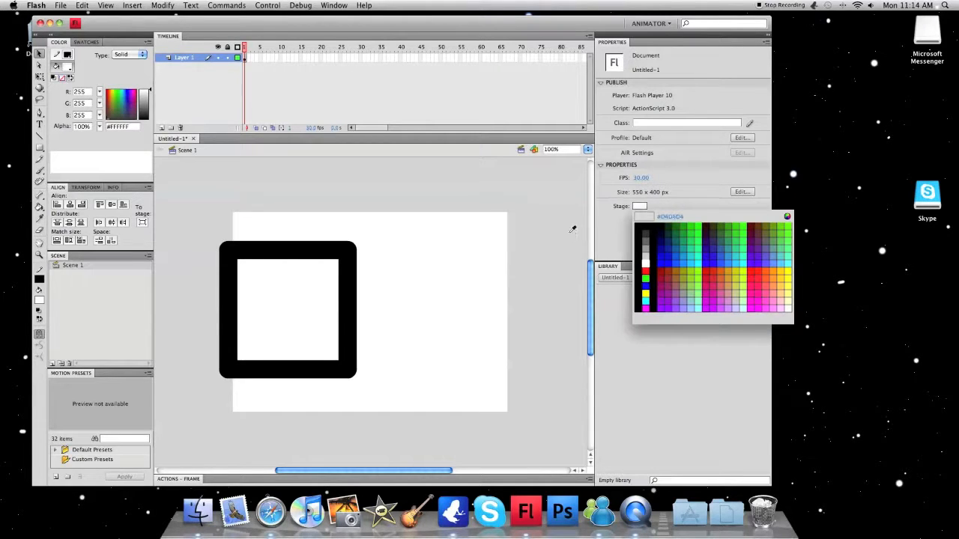
left_click(609, 237)
left_click(640, 206)
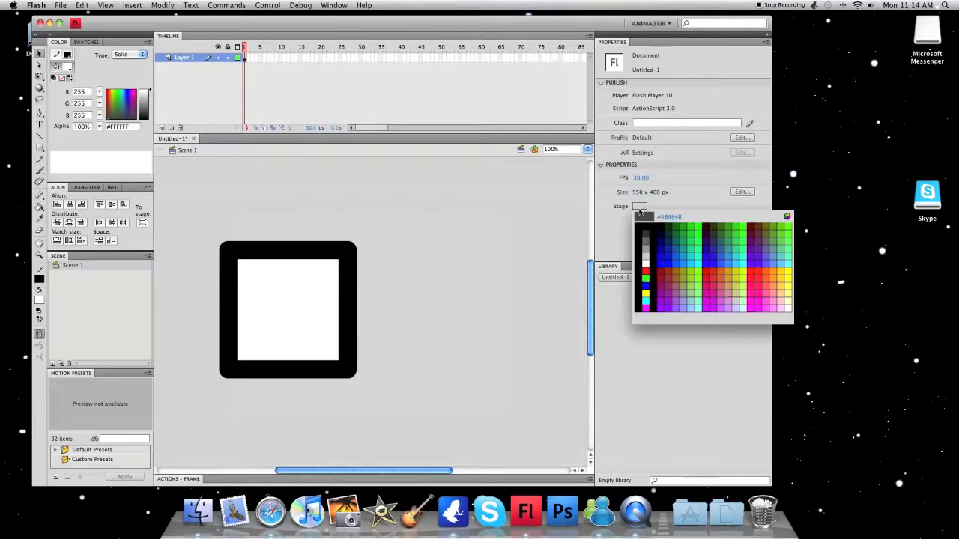
left_click(648, 262)
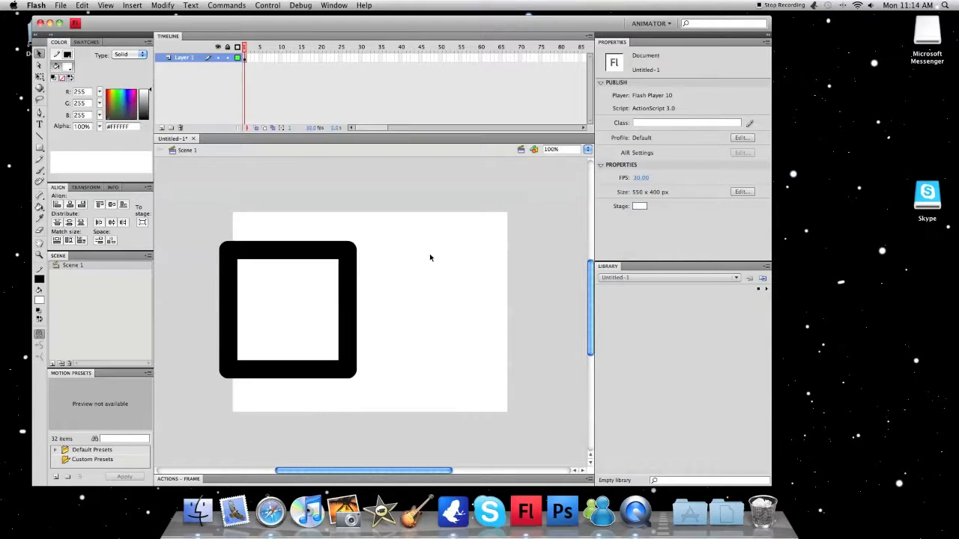
Step: Insert a keyframe at frame 2, move the whole square right to about X 125 there, and deselect it
left_click(249, 59)
right_click(250, 59)
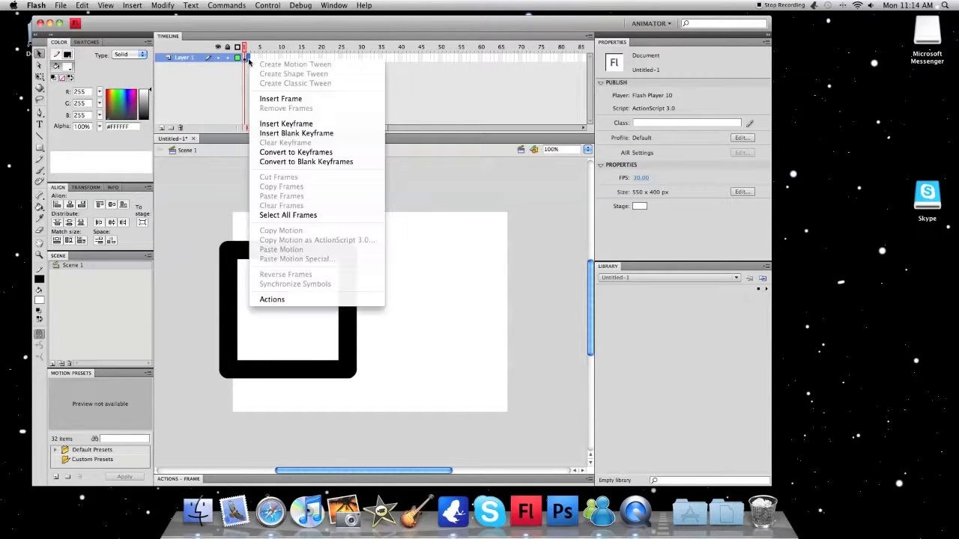
left_click(277, 125)
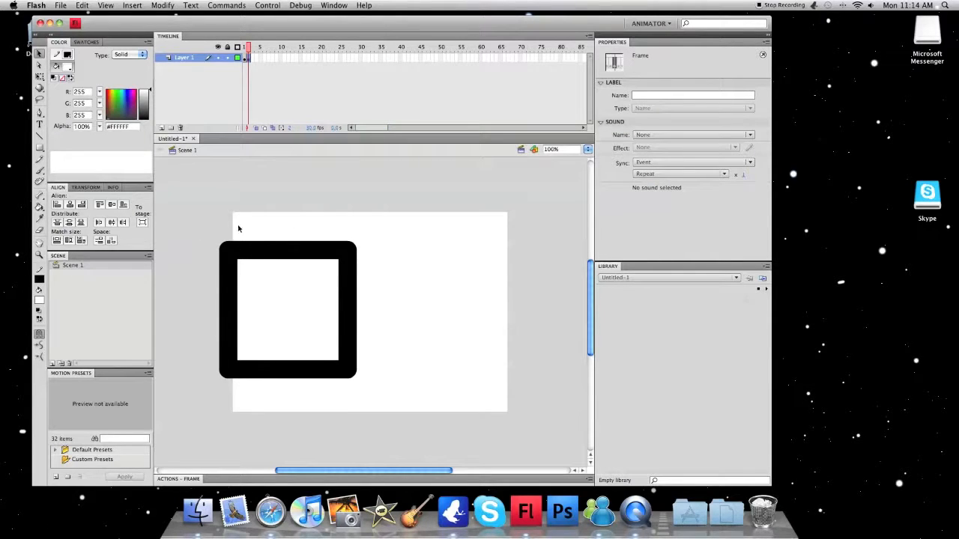
left_click(246, 58)
left_click_drag(236, 277, 309, 283)
left_click(251, 266)
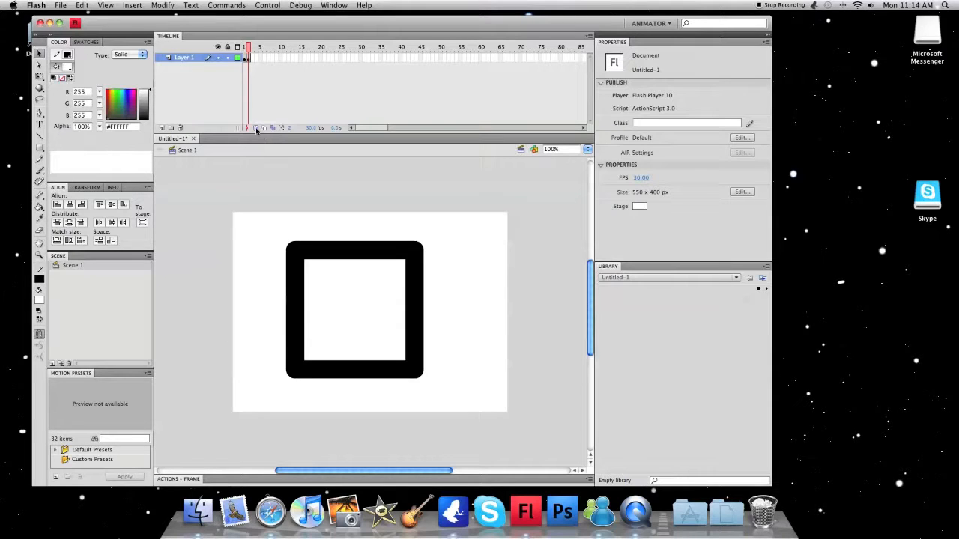
Step: Turn on Onion Skin and compare the square's positions in frames 1 and 2
left_click(256, 127)
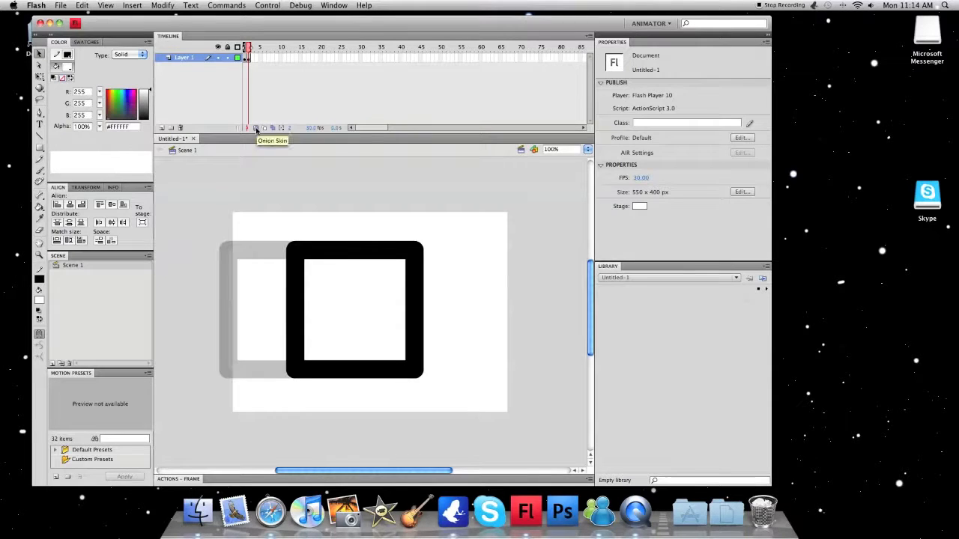
left_click(244, 58)
left_click(248, 57)
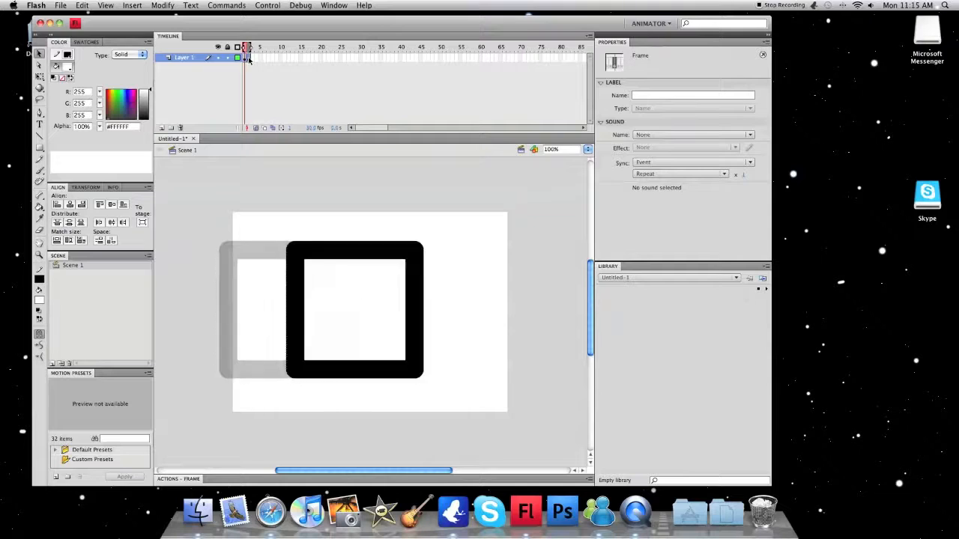
left_click(266, 48)
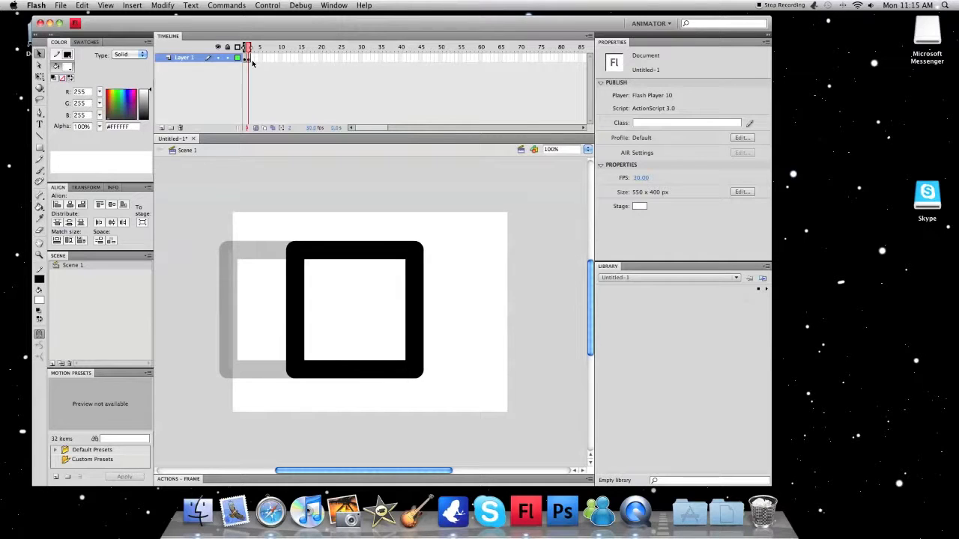
Step: Add a keyframe at frame 3 and move the whole square, fill and stroke, right to about X 237
left_click(253, 61)
mouse_move(301, 281)
left_mouse_down()
mouse_move(358, 279)
mouse_move(293, 282)
left_mouse_up()
key("super+z")
left_click_drag(268, 225, 471, 443)
left_click_drag(420, 342, 477, 340)
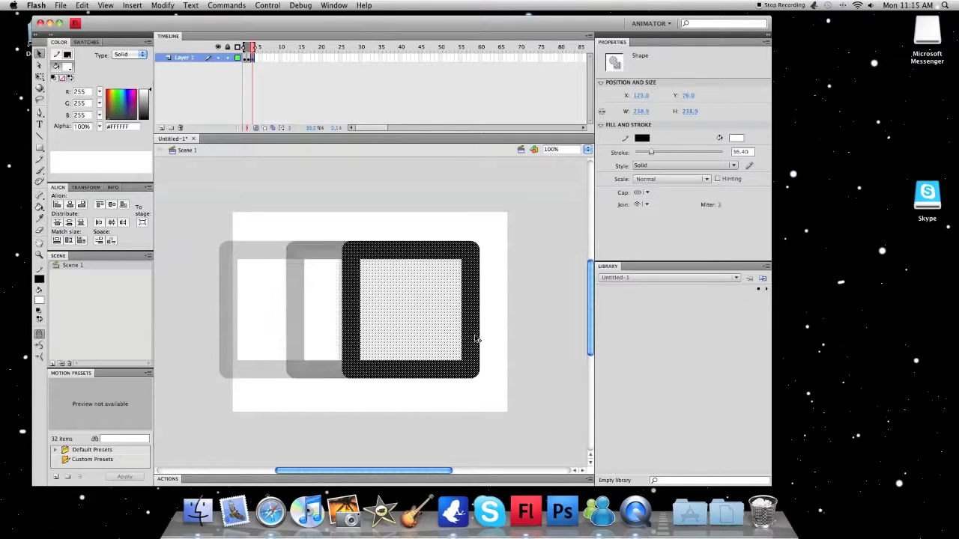
left_click(496, 329)
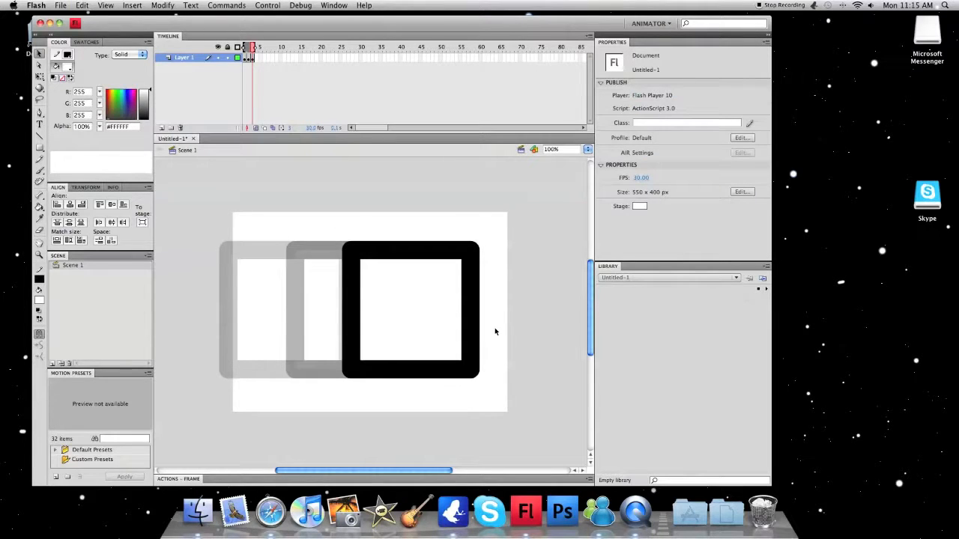
Step: Try the Envelope transform on the square in frame 3 and deselect the shape
left_click_drag(308, 224, 504, 397)
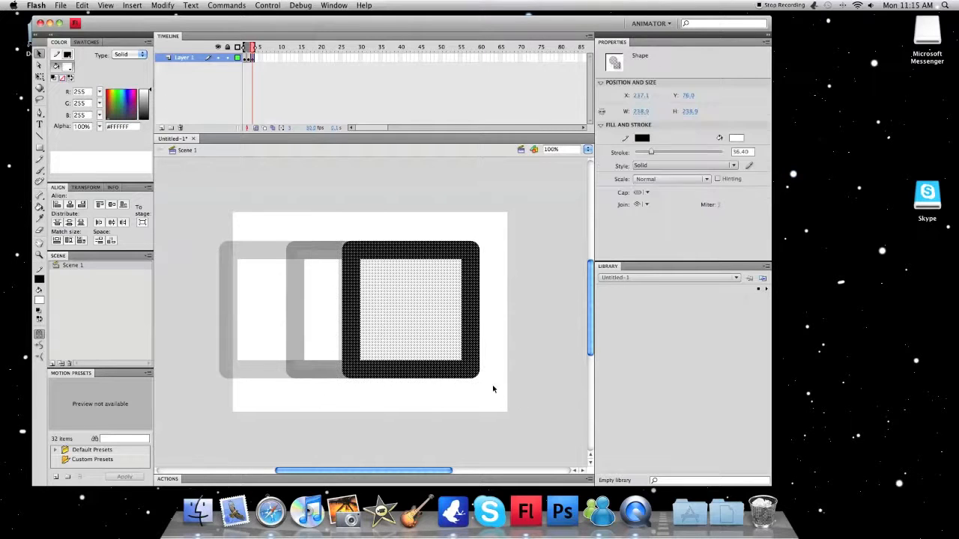
right_click(475, 333)
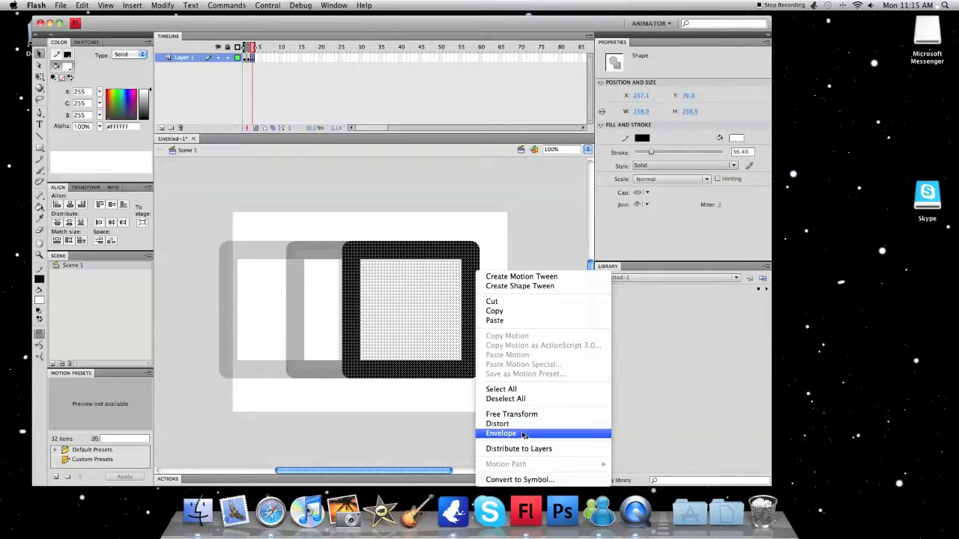
left_click(522, 433)
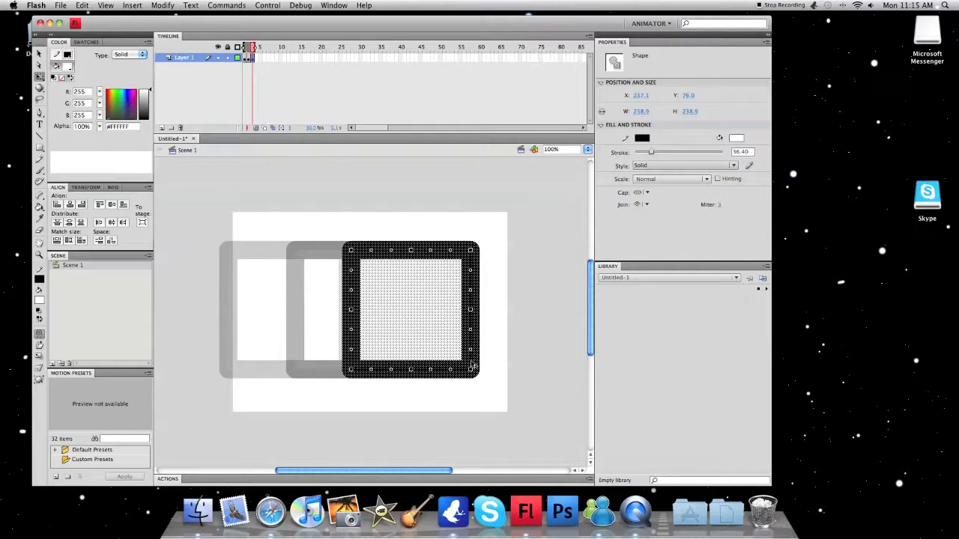
mouse_move(475, 336)
left_mouse_down()
mouse_move(508, 333)
mouse_move(476, 327)
left_mouse_up()
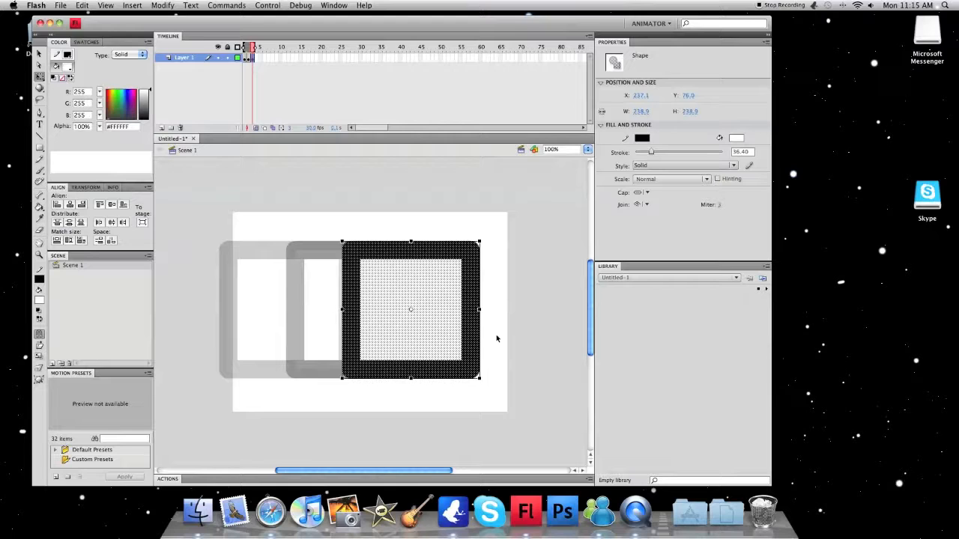
left_click(496, 338)
Step: Group the fill and stroke of frame 3's square, move the group to about X 367, and deselect it
left_click_drag(315, 216, 522, 425)
scroll(458, 309, "up", 1)
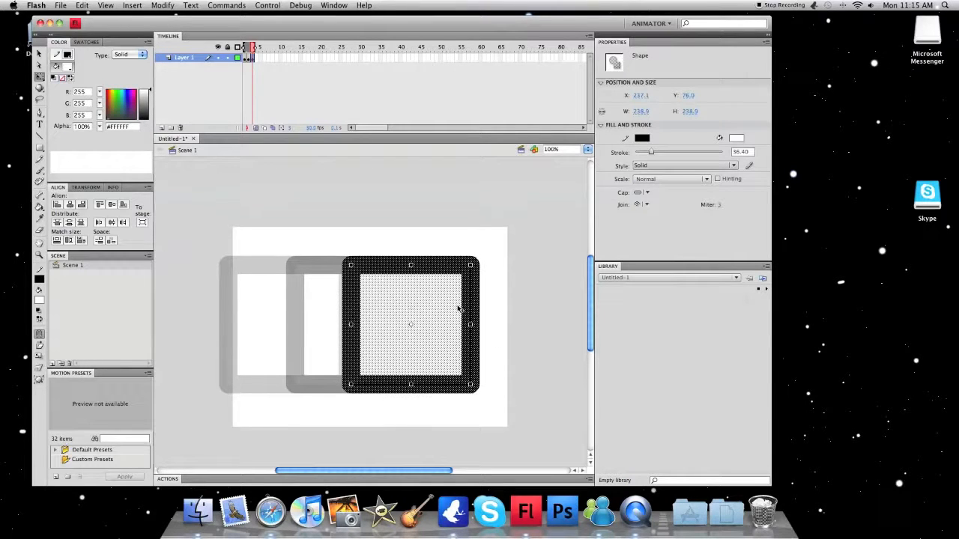
key("super+g")
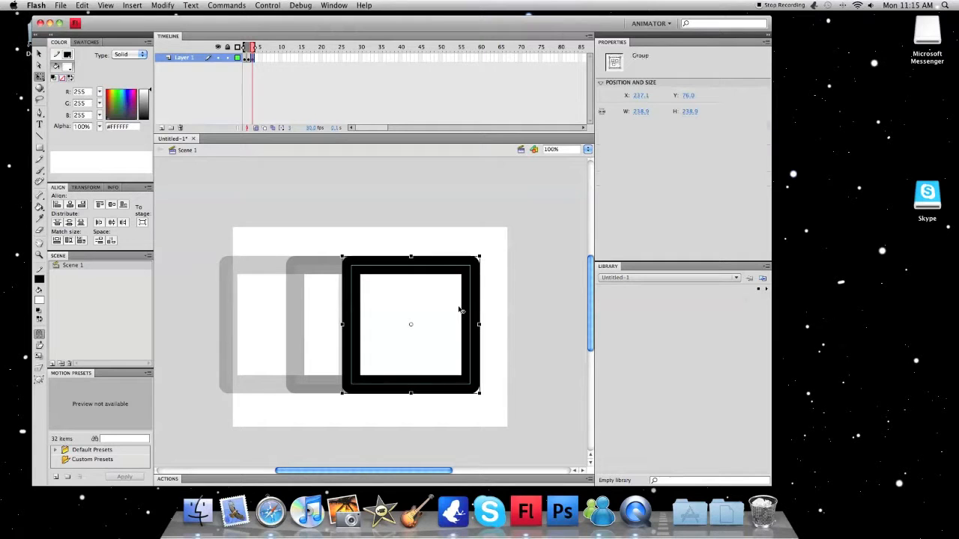
left_click(499, 308)
left_click_drag(377, 270, 438, 270)
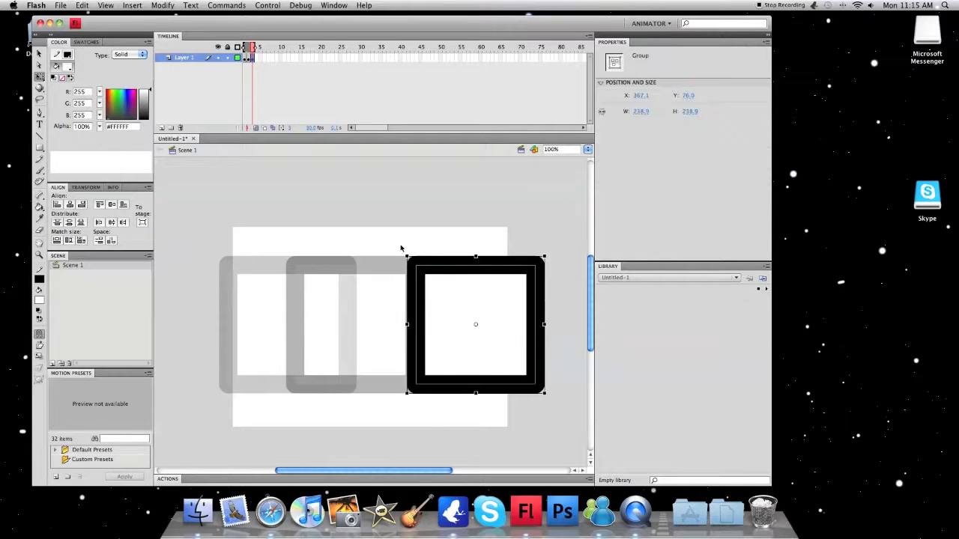
left_click(473, 244)
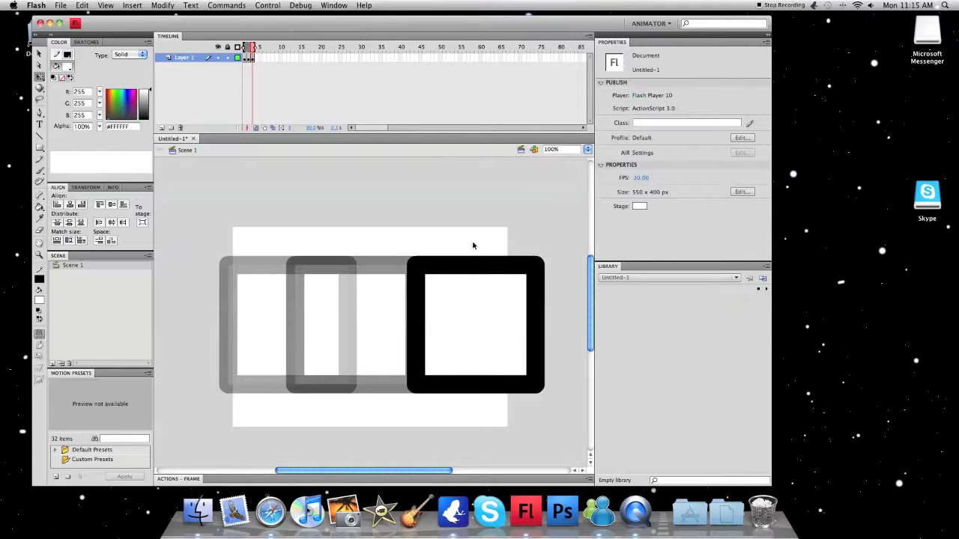
left_click(160, 6)
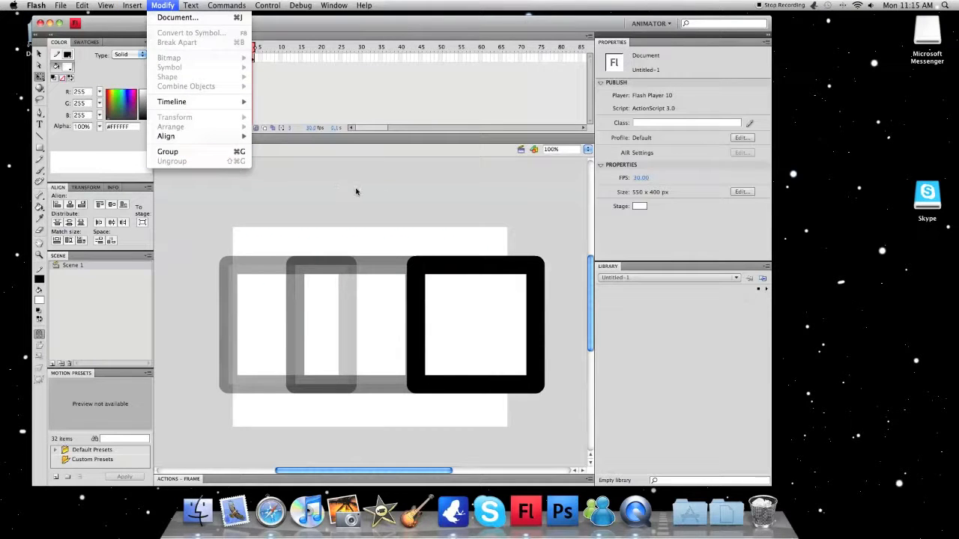
left_click(393, 216)
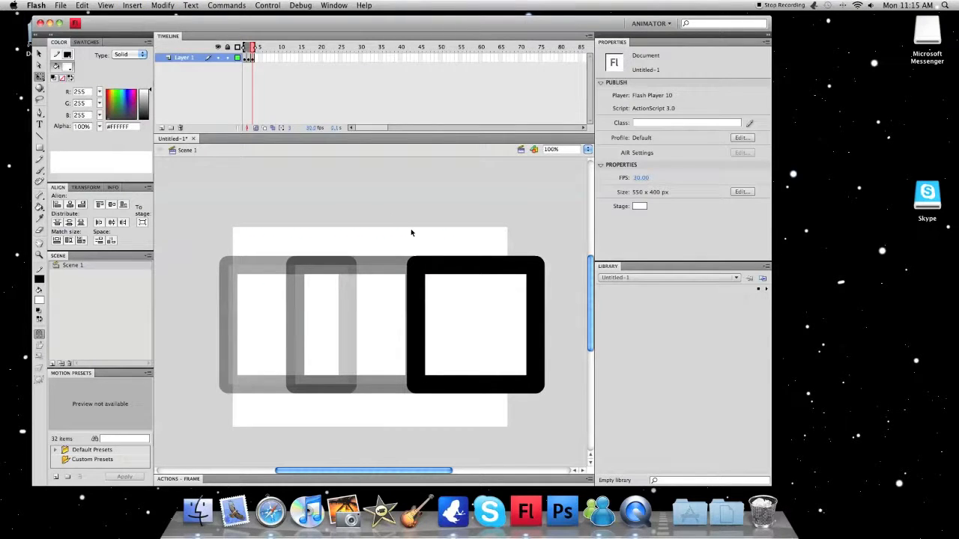
left_click(418, 243)
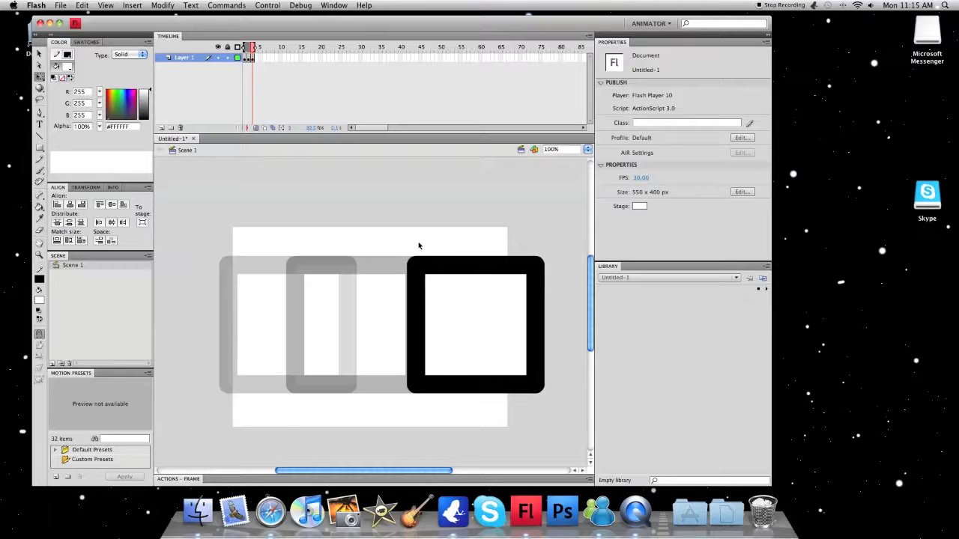
Step: Move the grouped square in frame 3 back left to about X 232
left_click(251, 60)
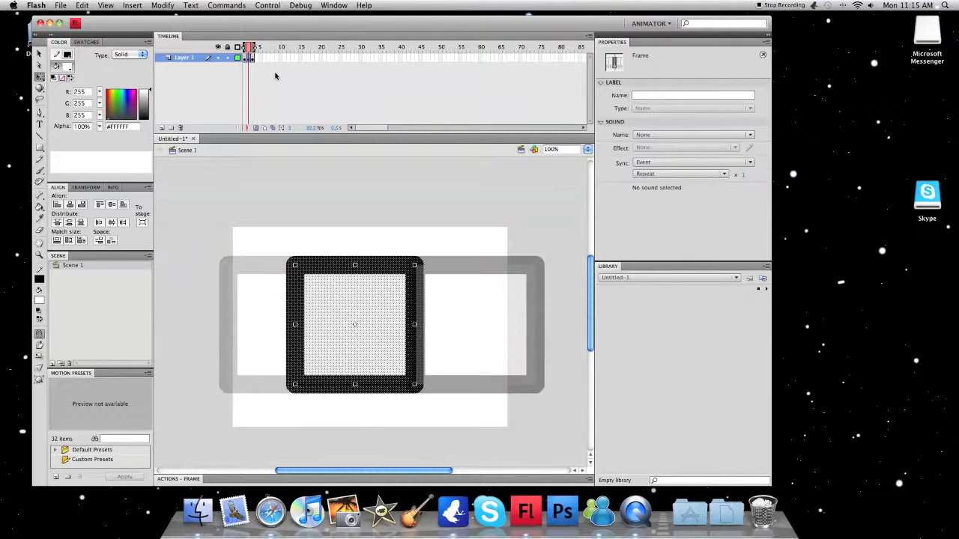
left_click(254, 57)
left_click_drag(472, 271, 396, 276)
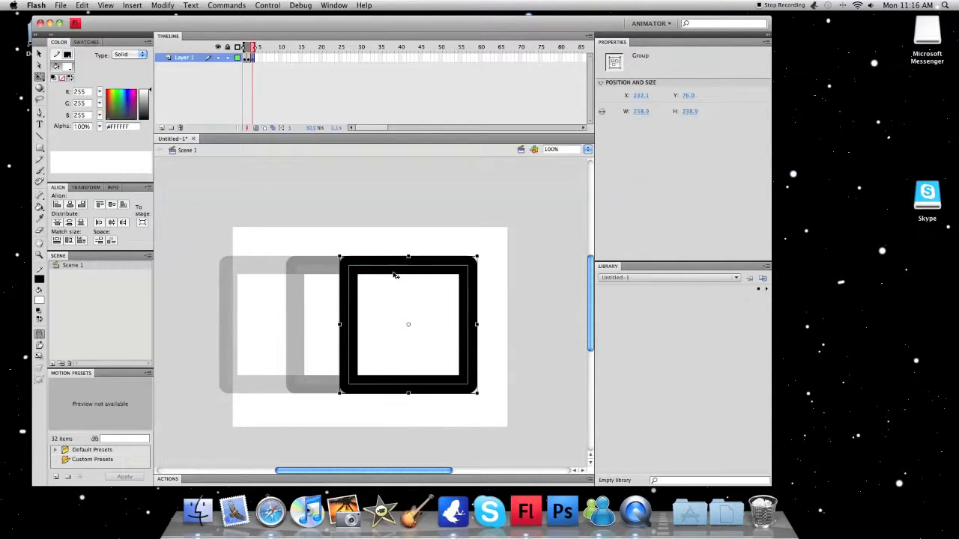
Step: Insert a keyframe at frame 4 and move the grouped square right to about X 310
left_click(256, 59)
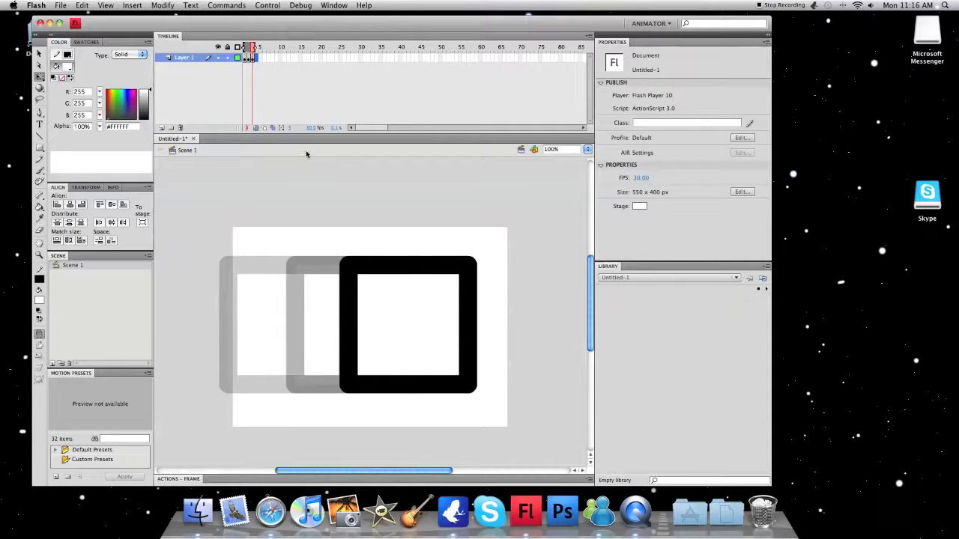
key("shift+Right")
key("shift+Right")
key("shift+Right")
key("shift+Right")
key("shift+Right")
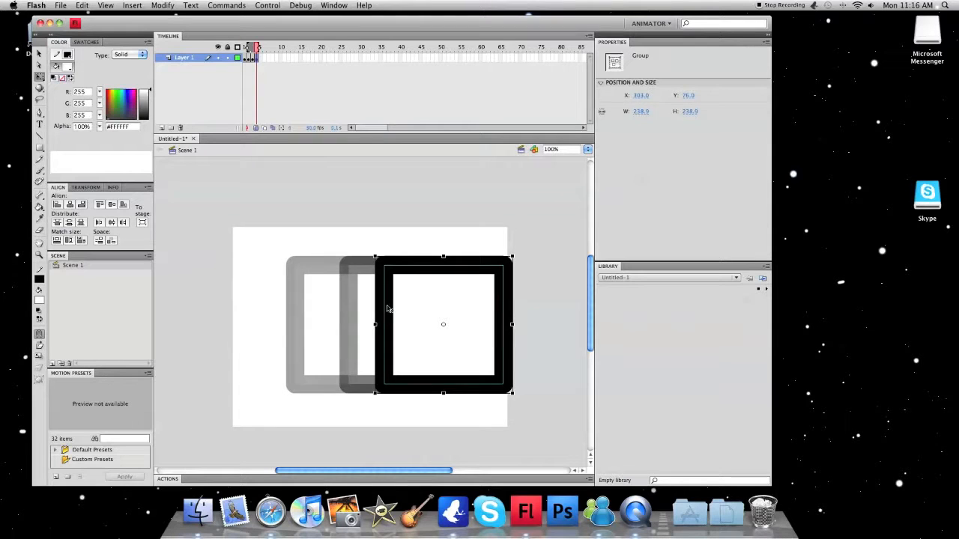
left_click_drag(386, 305, 391, 305)
Step: Insert a keyframe at frame 5 and shift the grouped square further right, partly past the stage edge
left_click(263, 60)
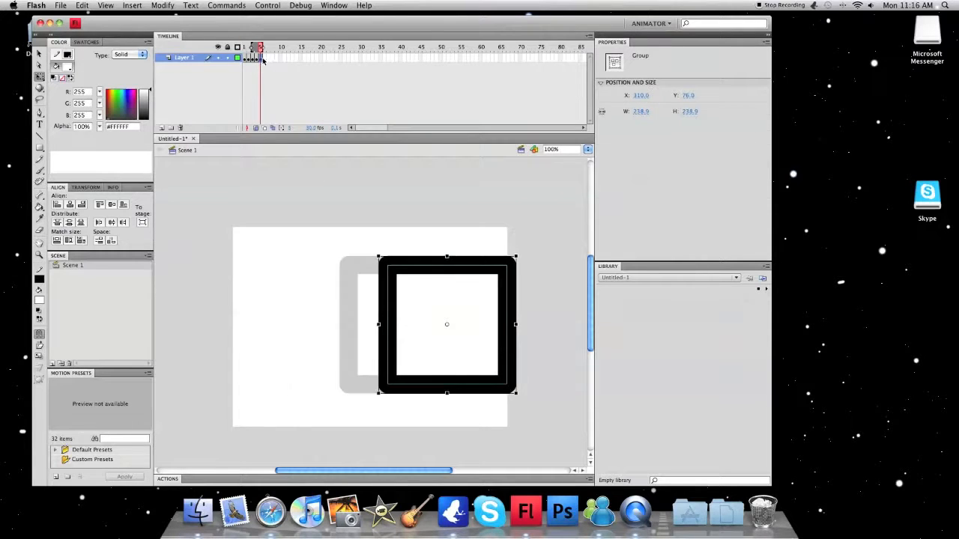
key("shift+Right")
key("shift+Right")
key("shift+Right")
key("shift+Right")
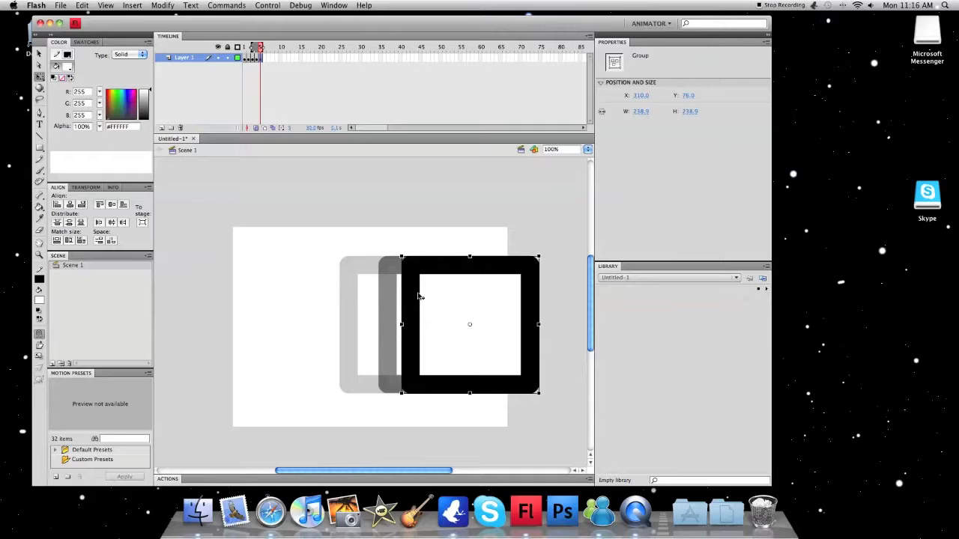
Step: Add successive keyframes from frame 6 through frame 13, moving the grouped square gradually right to about X 484
key("F6")
left_click_drag(423, 297, 482, 297)
key("F6")
key("F6")
key("F6")
key("F6")
key("F6")
key("F6")
left_click(484, 301)
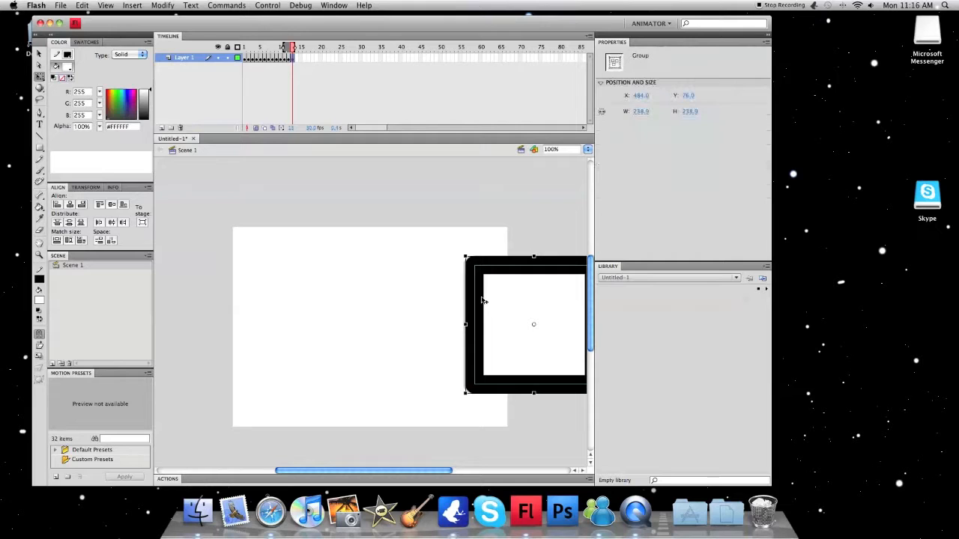
Step: Select the keyframes from frame 13 back to frame 2 and copy these frames
left_click(300, 60)
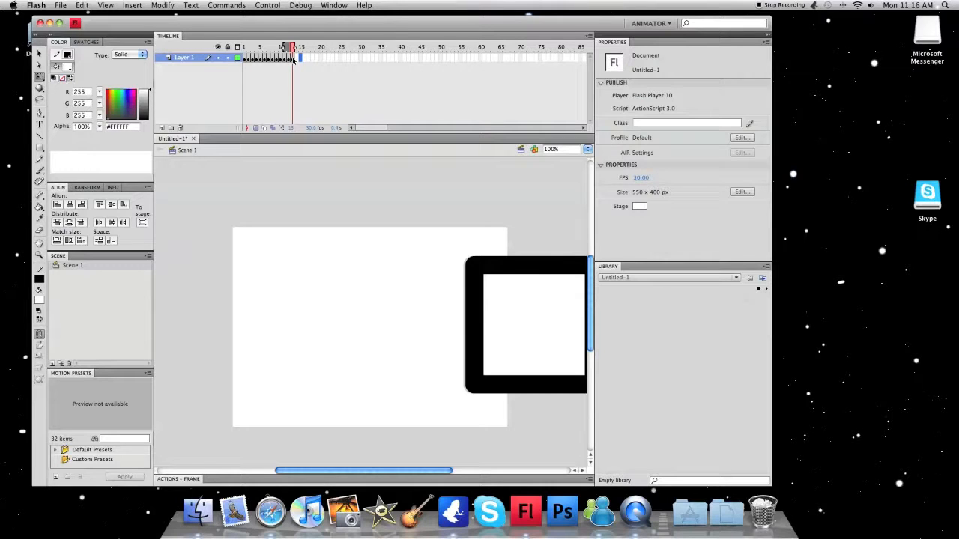
left_click(293, 59)
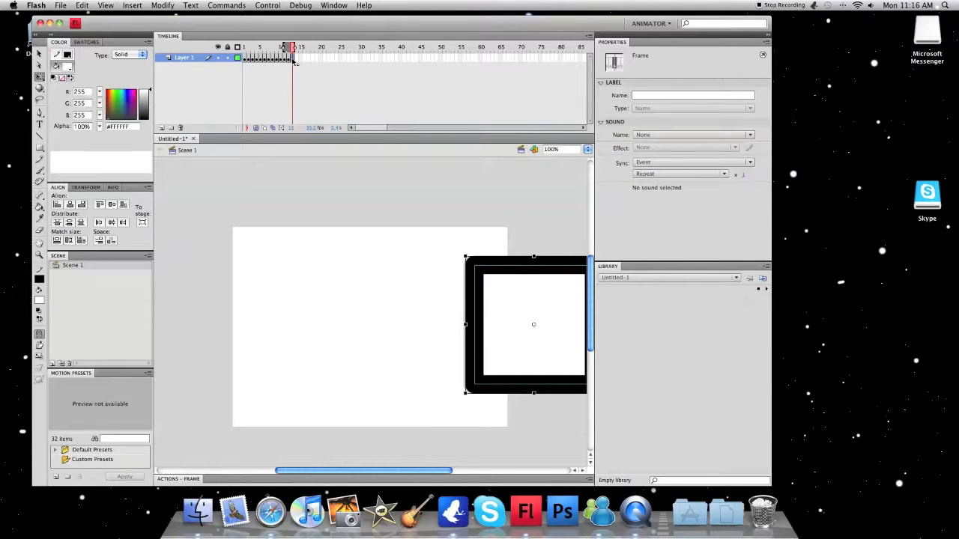
left_click(248, 60, "shift")
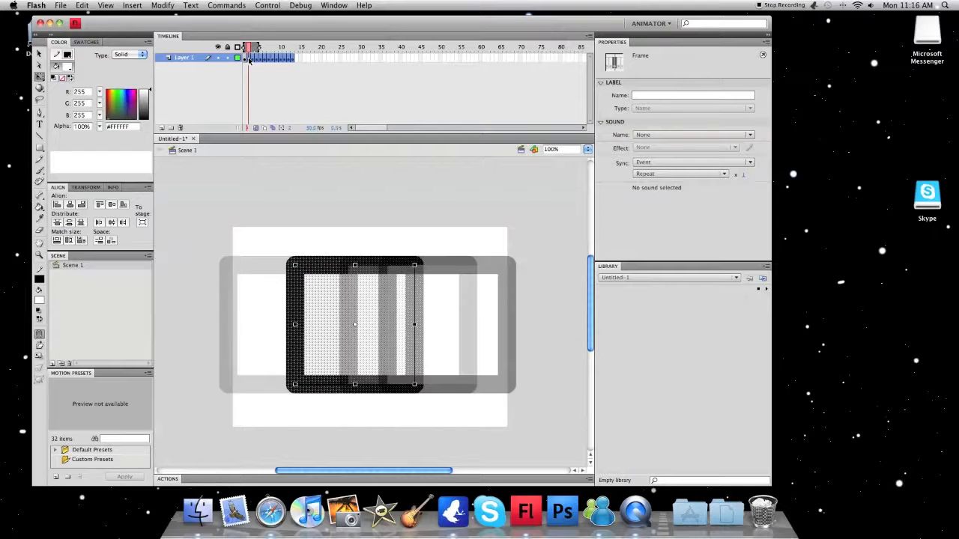
right_click(266, 62)
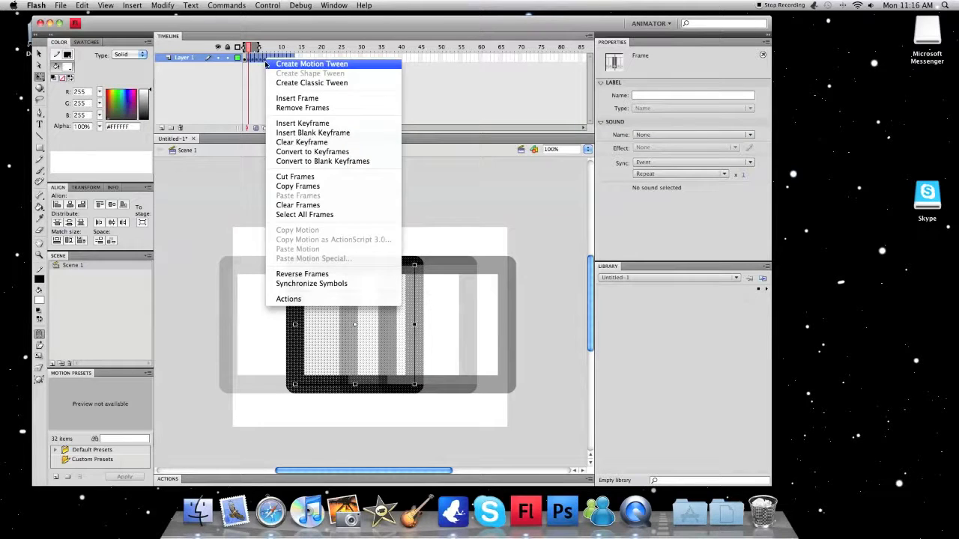
left_click(309, 187)
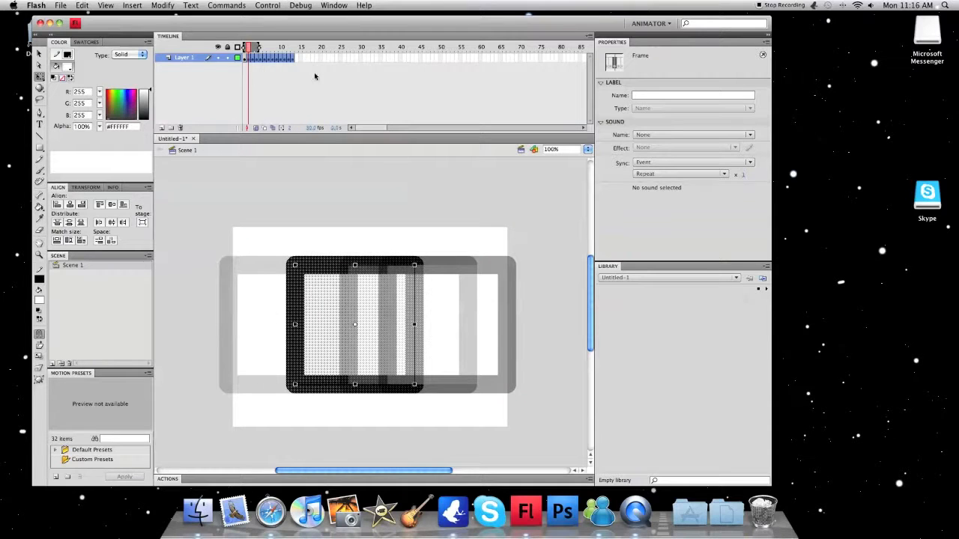
Step: Paste the copied frames into the timeline at frame 14
left_click(297, 62)
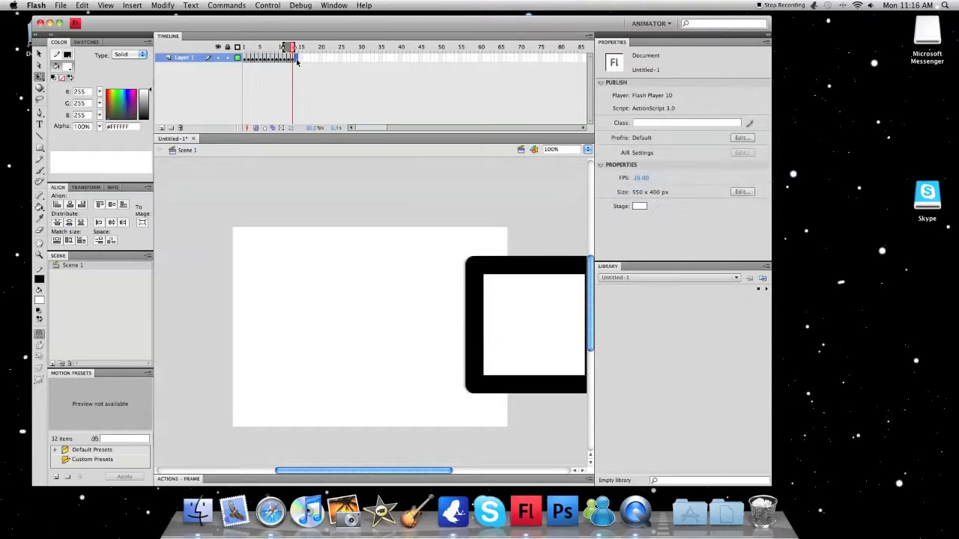
right_click(297, 62)
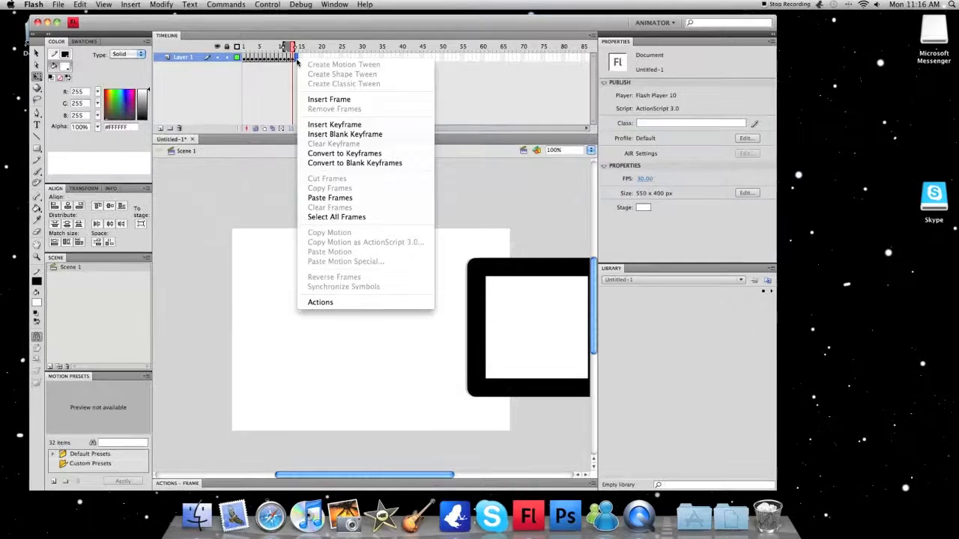
left_click(331, 197)
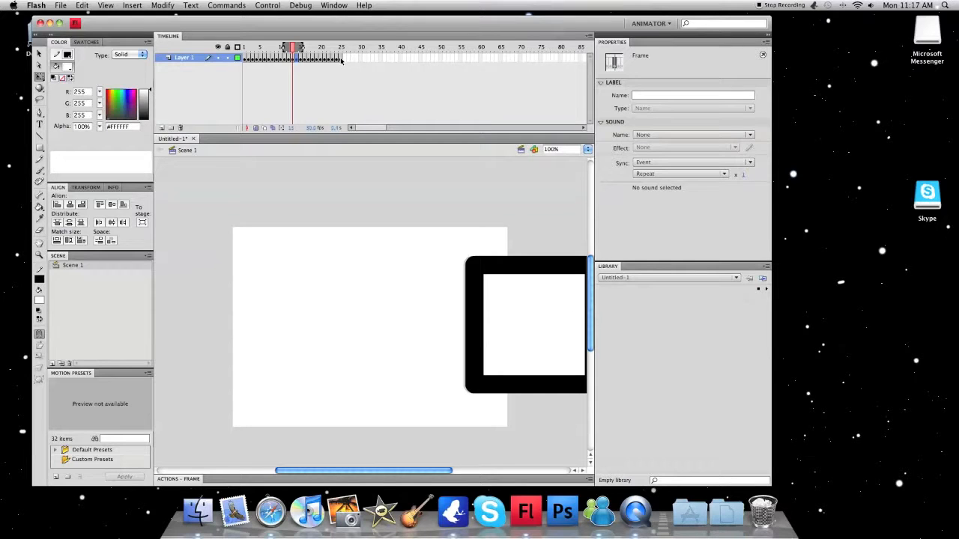
Step: Select the pasted frames 14 through 25 and reverse their order
left_click(341, 58, "shift")
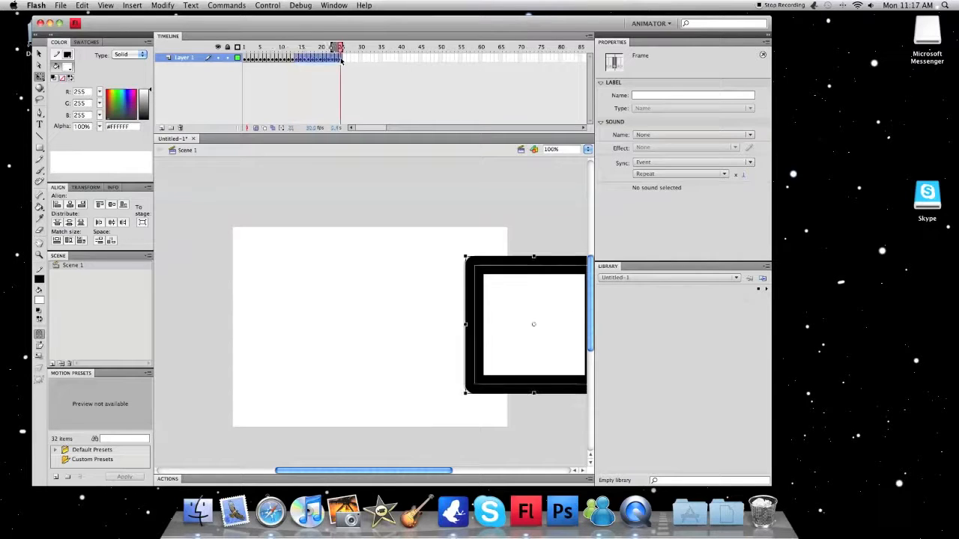
right_click(341, 60)
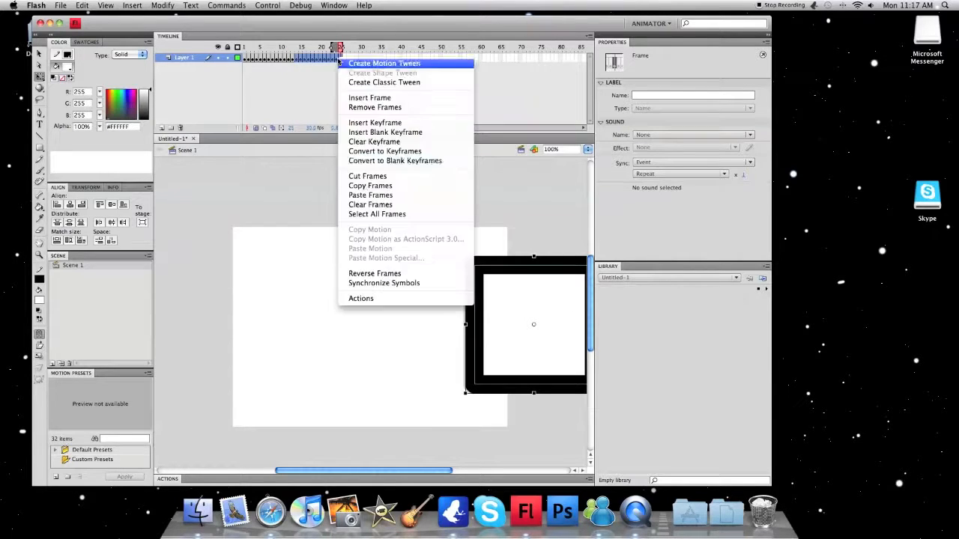
left_click(380, 274)
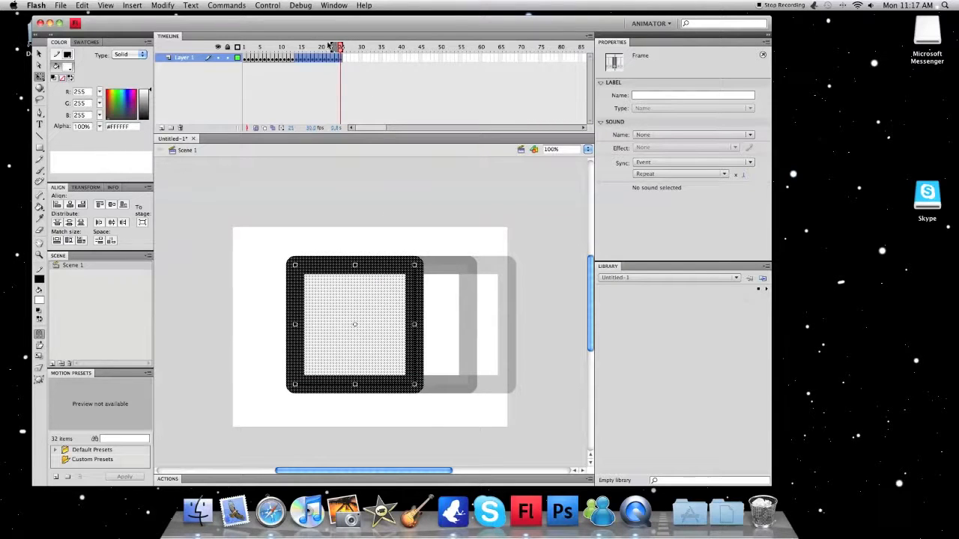
Step: Play the animation from frame 1 in the timeline, then preview it once as a test movie
left_click_drag(315, 48, 246, 48)
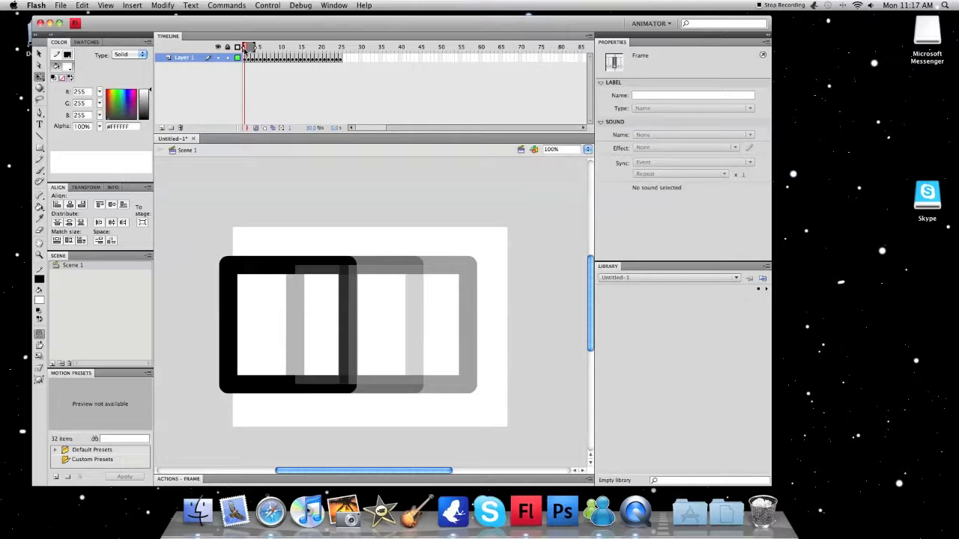
key("Return")
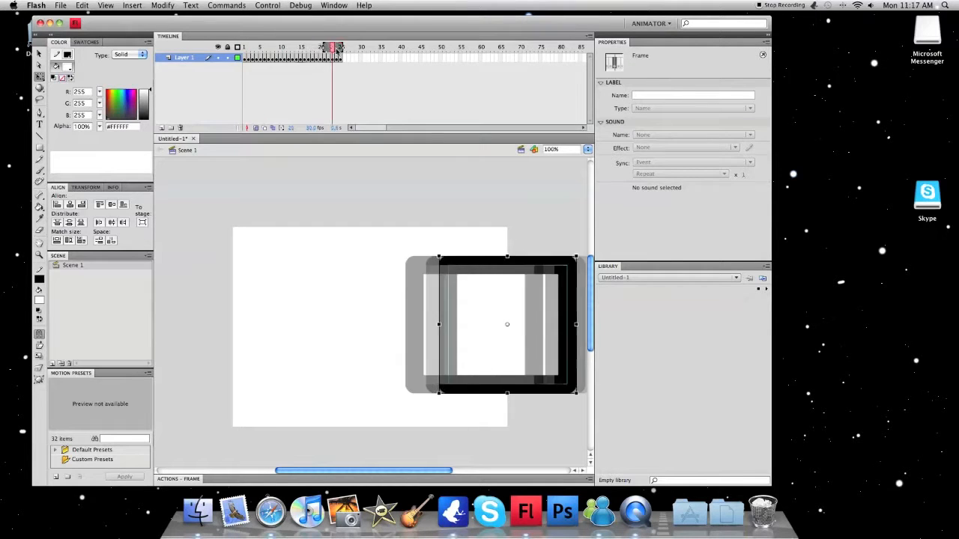
left_click_drag(248, 49, 244, 48)
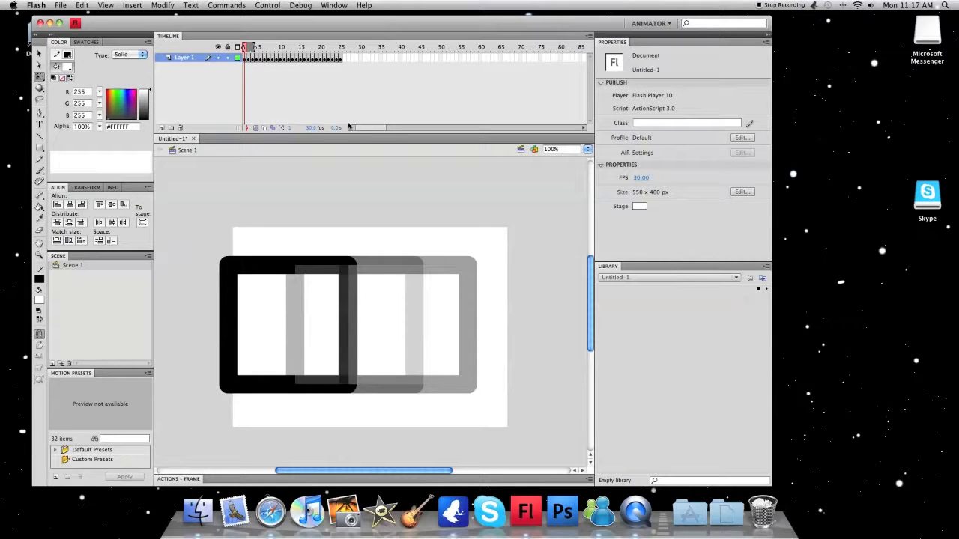
left_click(266, 6)
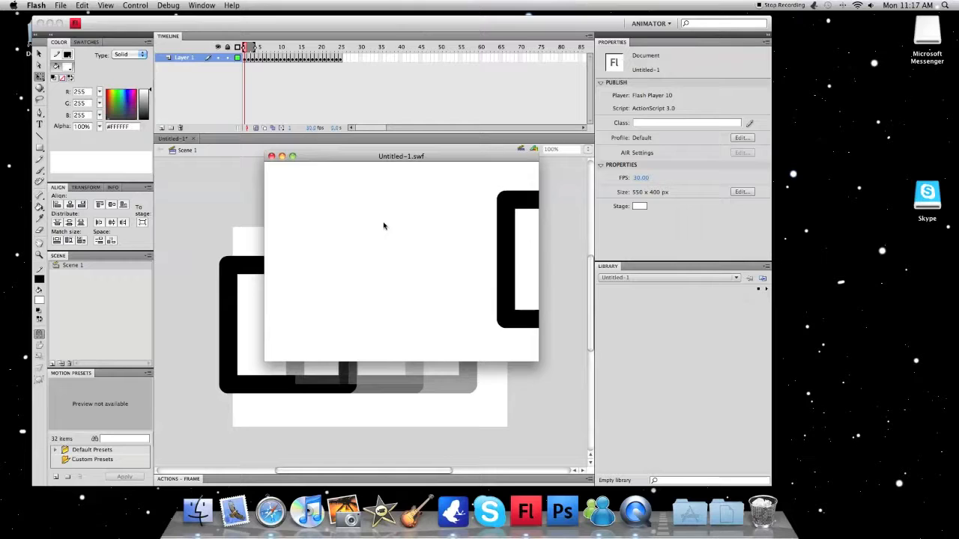
left_click(271, 156)
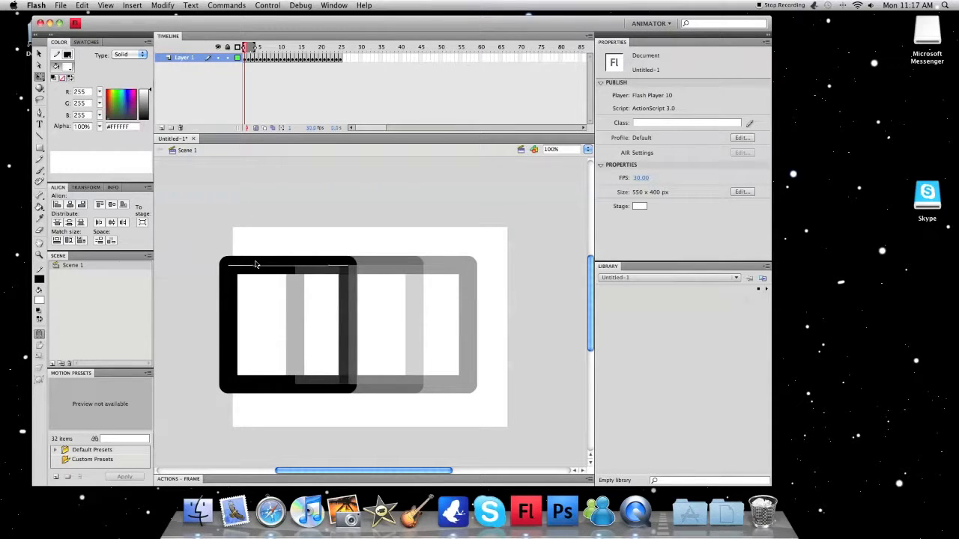
Step: Move the whole square right to X 48 in frame 1 and to about X 144 in frame 2
left_click(39, 54)
left_click_drag(204, 236, 390, 394)
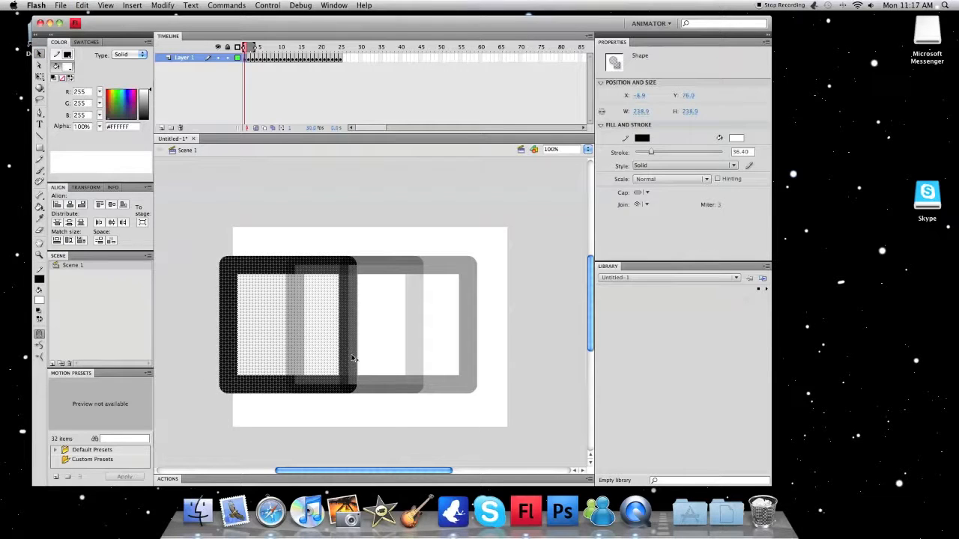
left_click_drag(355, 350, 383, 347)
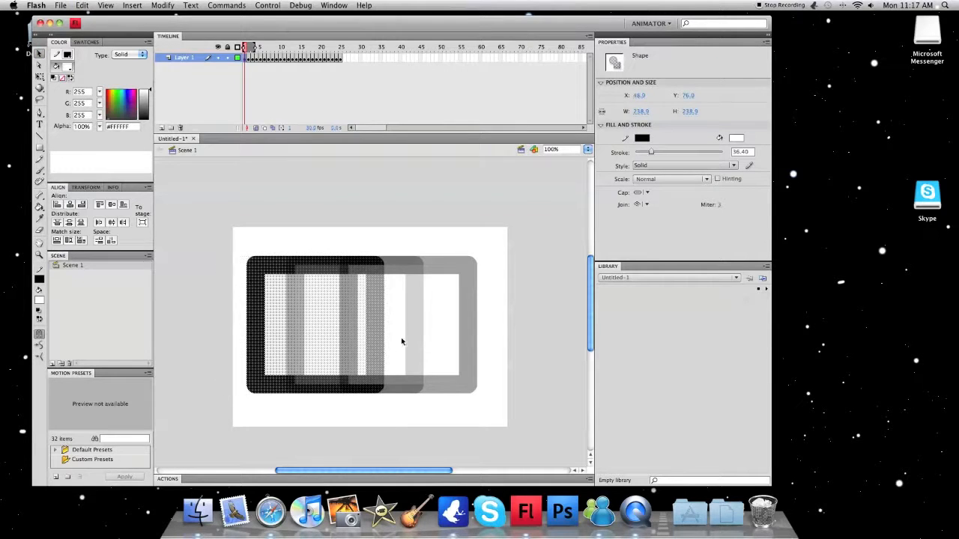
left_click(252, 59)
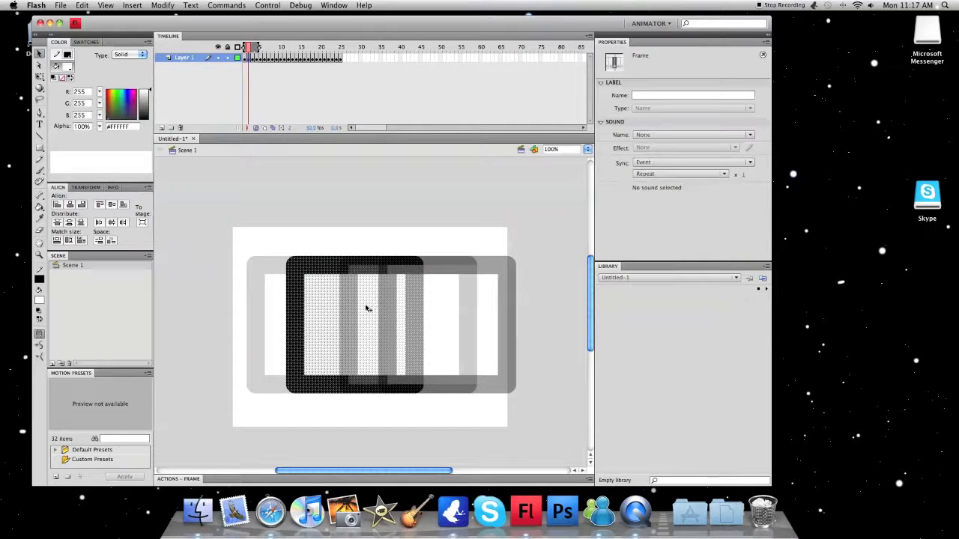
left_click_drag(296, 306, 305, 305)
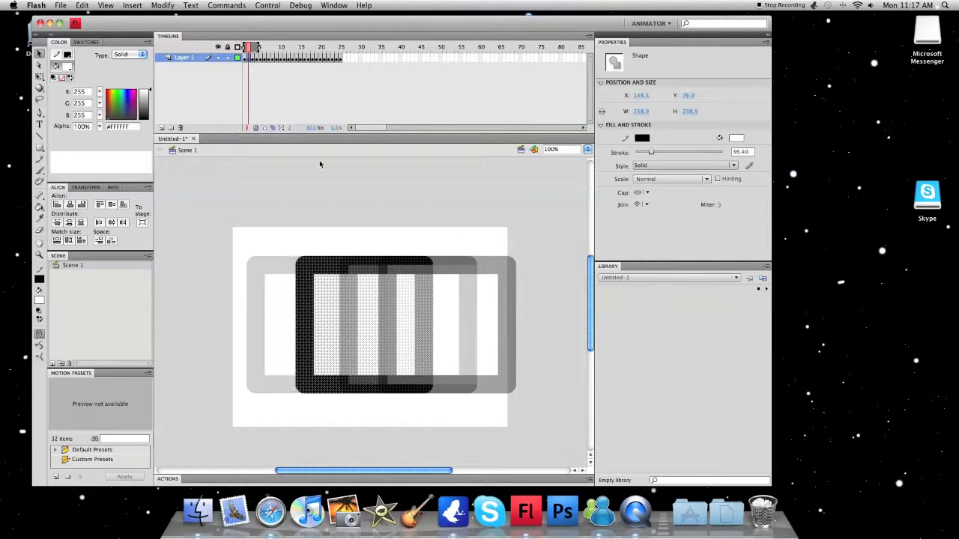
Step: In frame 25, move the whole square slightly right to about X 139 and preview the animation as a test movie
left_click(337, 60)
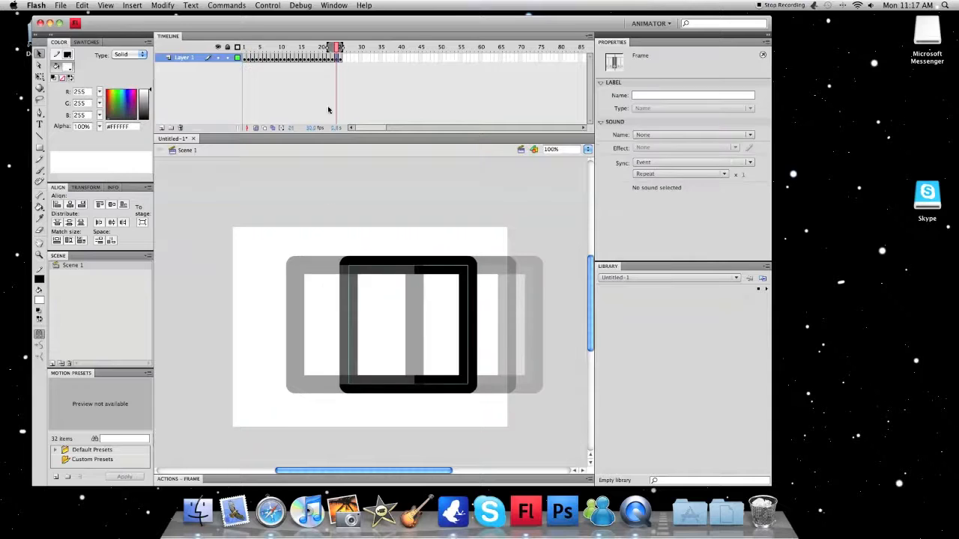
left_click(334, 61)
left_click(339, 62)
left_click(342, 61)
left_click(297, 320)
left_click_drag(267, 247, 426, 403)
left_click_drag(417, 336, 420, 332)
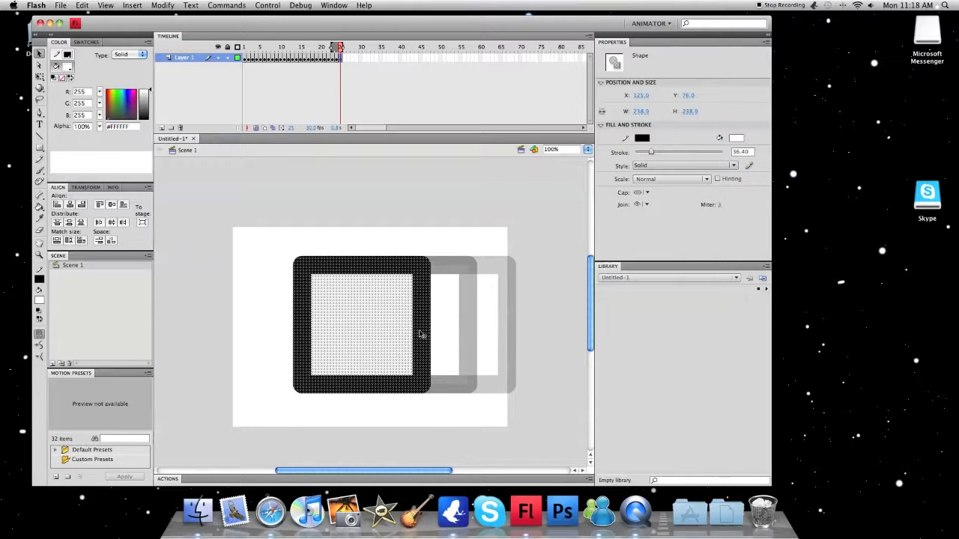
key("super+Return")
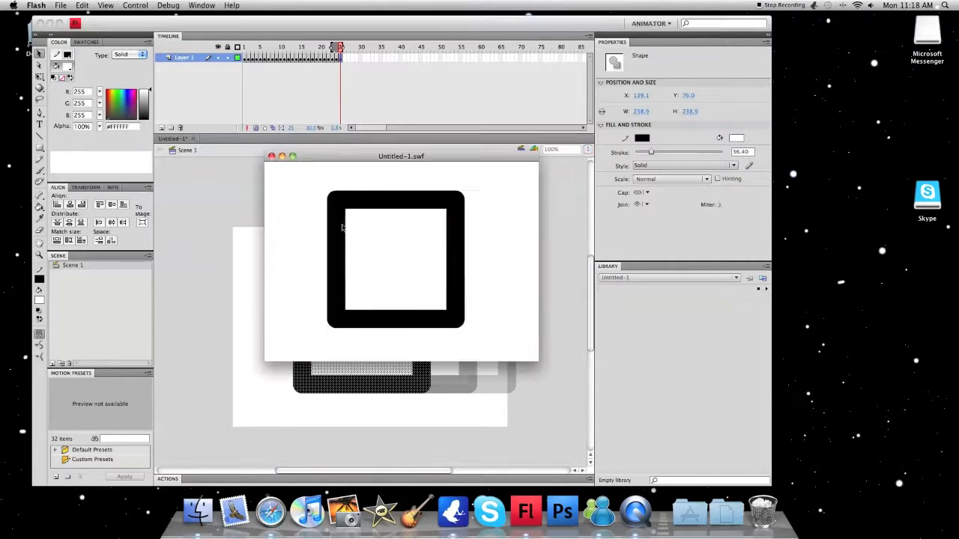
left_click(271, 157)
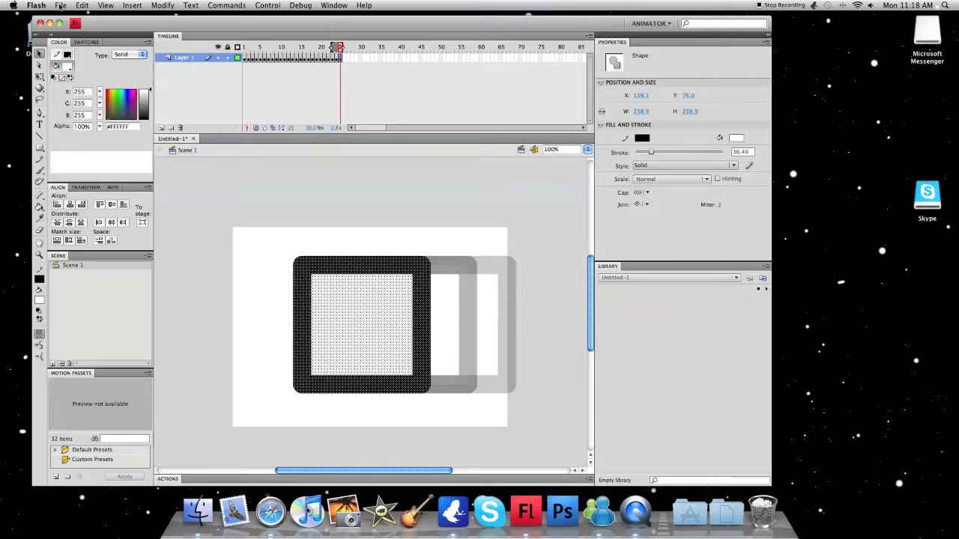
Step: Create a new Flash File (ActionScript 3.0) document and close Untitled-1 without saving
key("super+n")
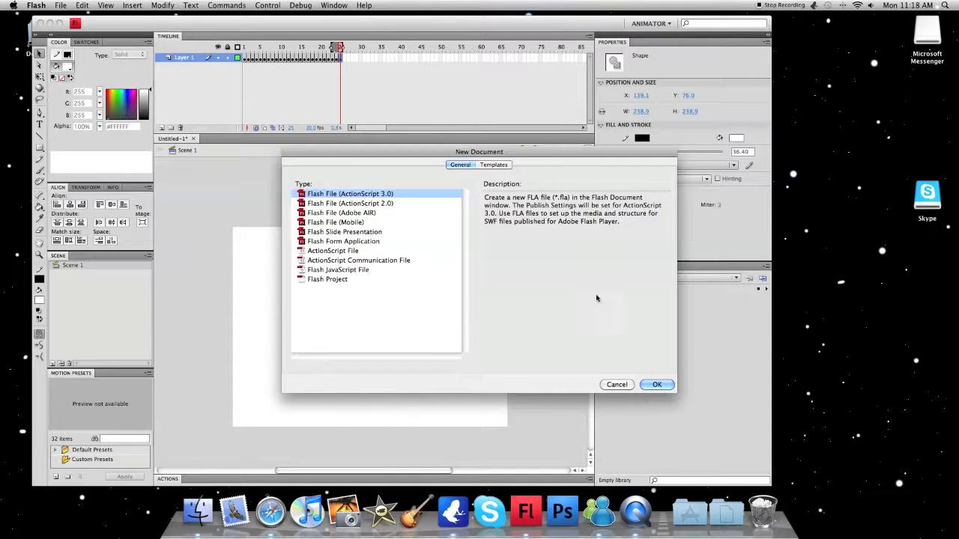
left_click(656, 385)
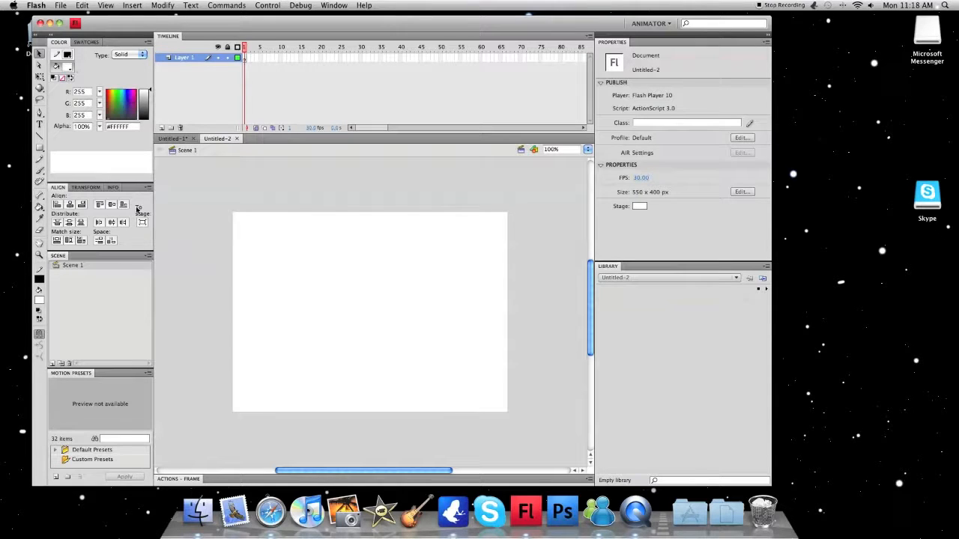
left_click(174, 139)
left_click(192, 139)
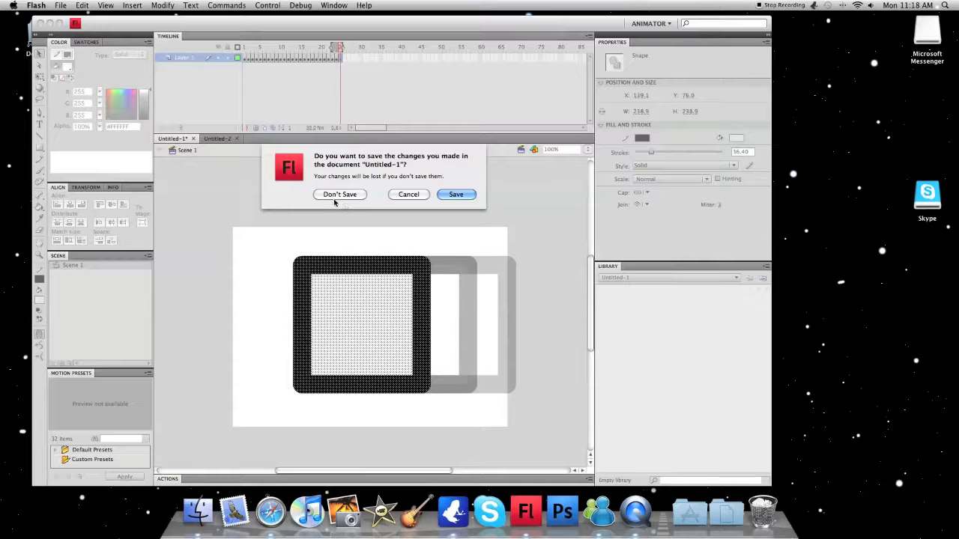
left_click(328, 196)
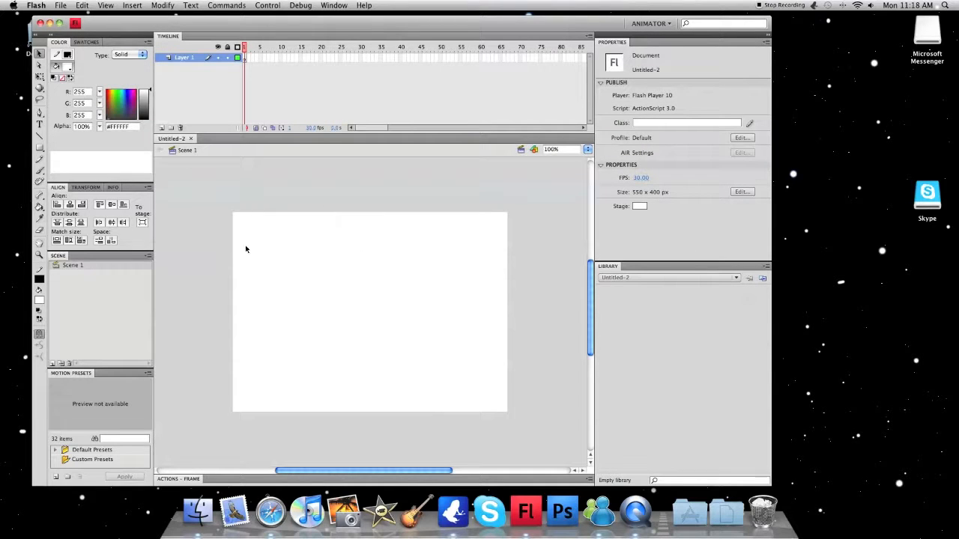
Step: Draw a black-outlined rectangle with no fill, about 313 by 255 px, discarding the white-filled first attempt
left_click(39, 147)
left_click_drag(218, 244, 372, 359)
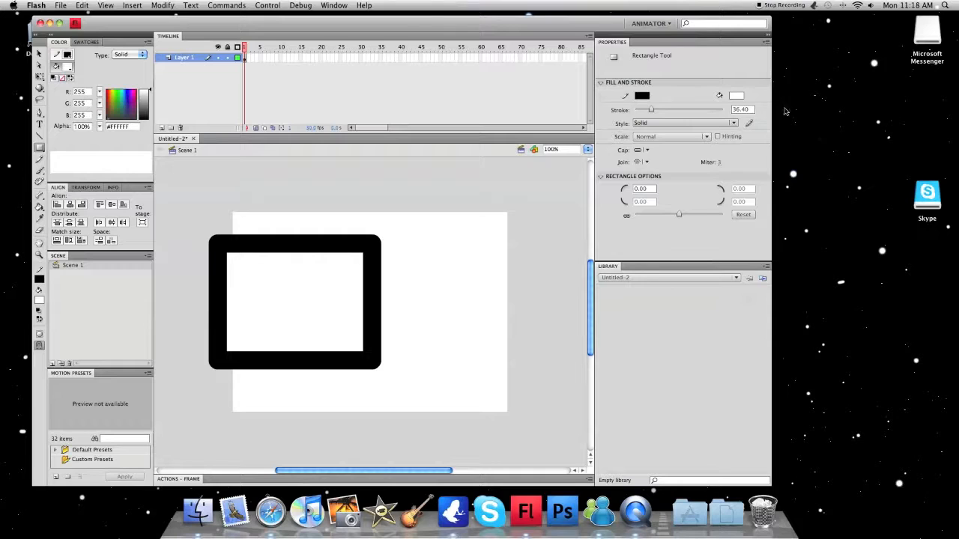
left_click(735, 98)
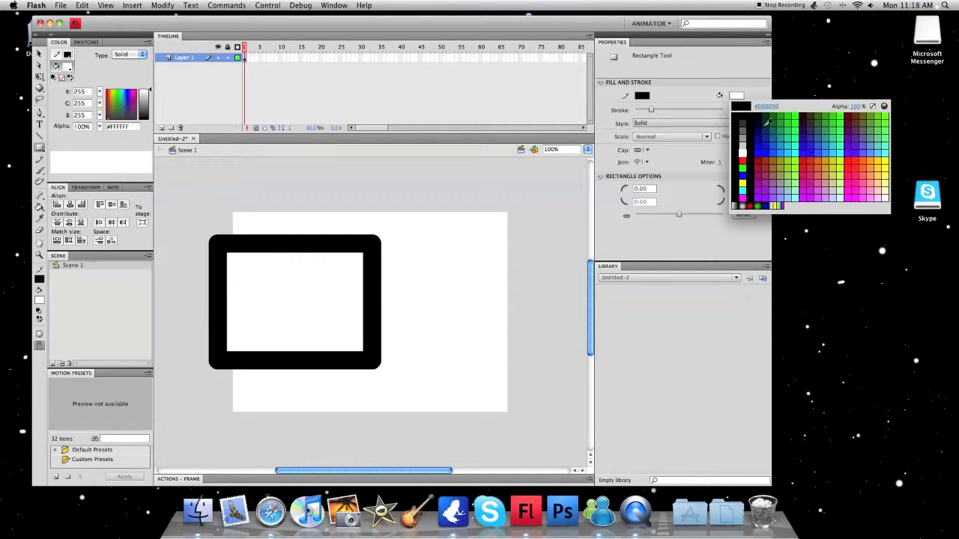
left_click(872, 109)
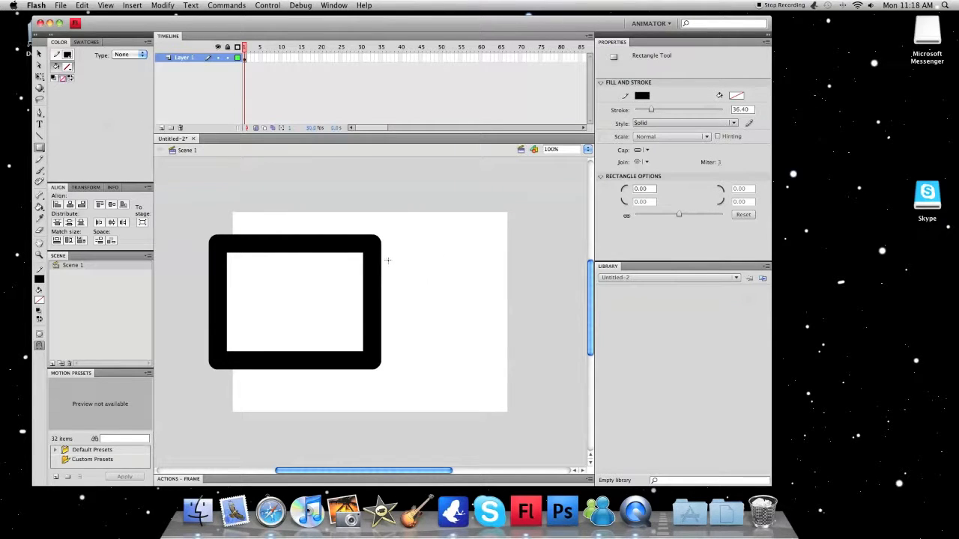
key("super+z")
left_click_drag(244, 242, 391, 360)
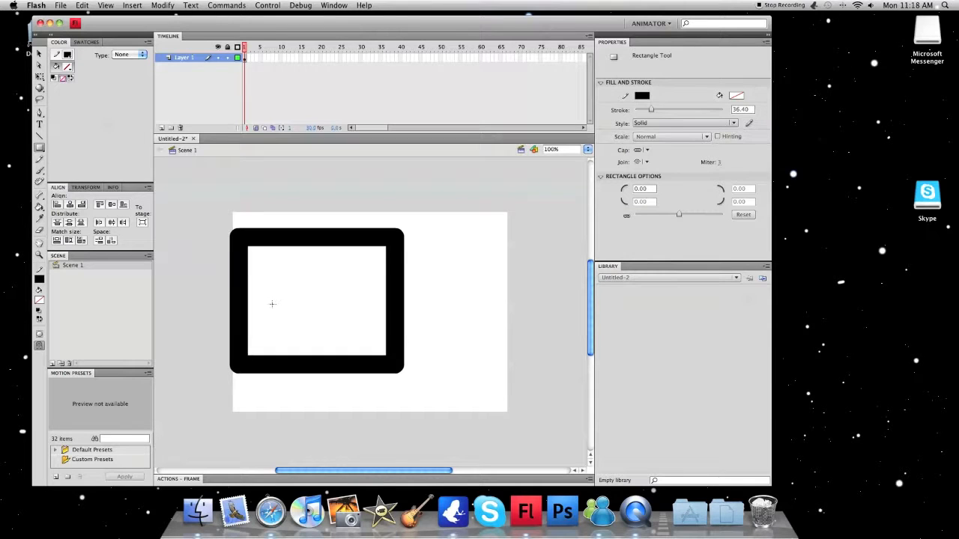
Step: Group the rectangle outline and move it partly past the stage's left edge, to about X -51, Y 71
left_click(40, 54)
left_click_drag(199, 200, 461, 406)
key("super+g")
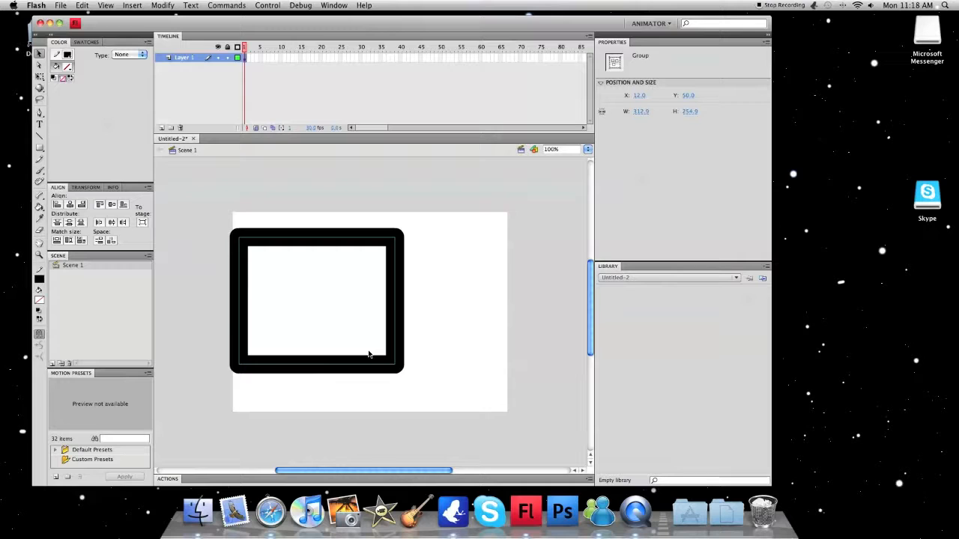
left_click_drag(399, 307, 417, 317)
left_click(488, 327)
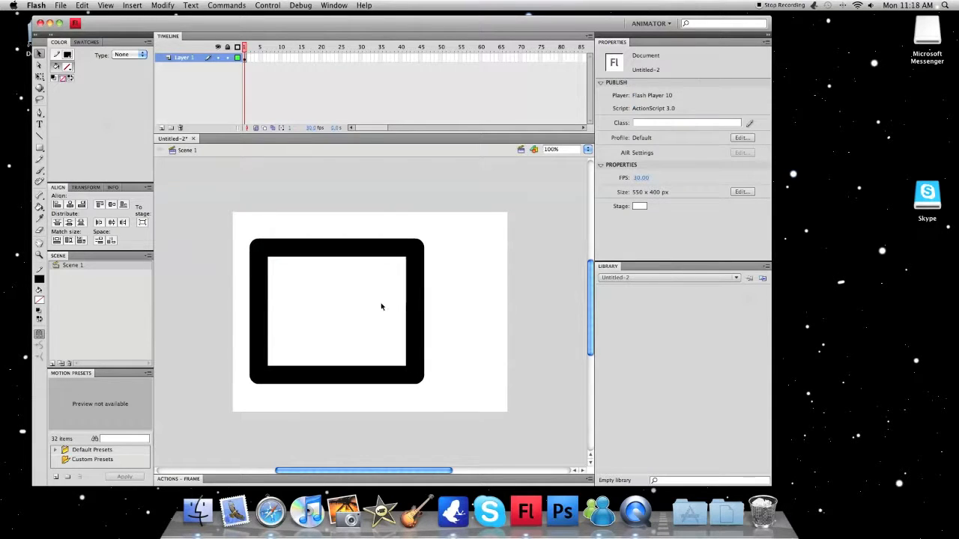
left_click(419, 331)
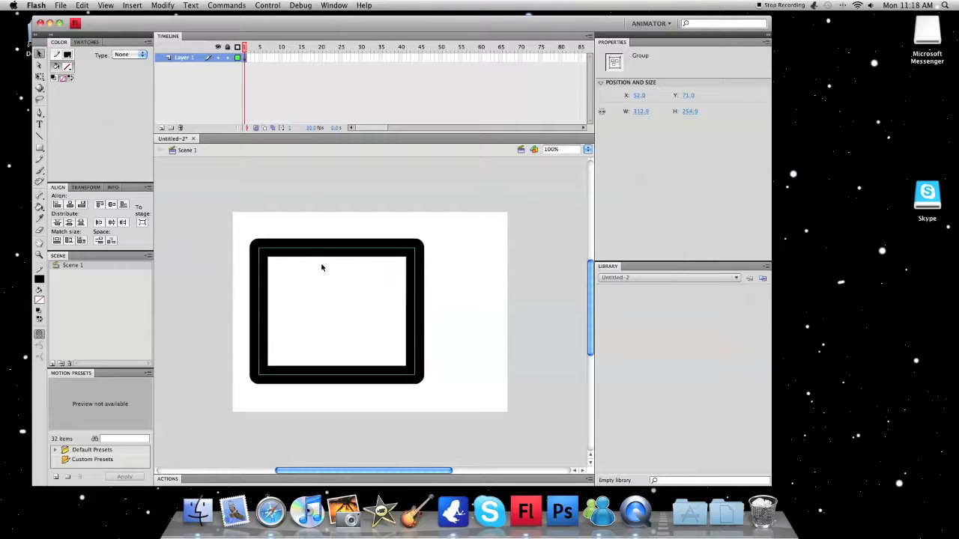
left_click_drag(324, 257, 276, 254)
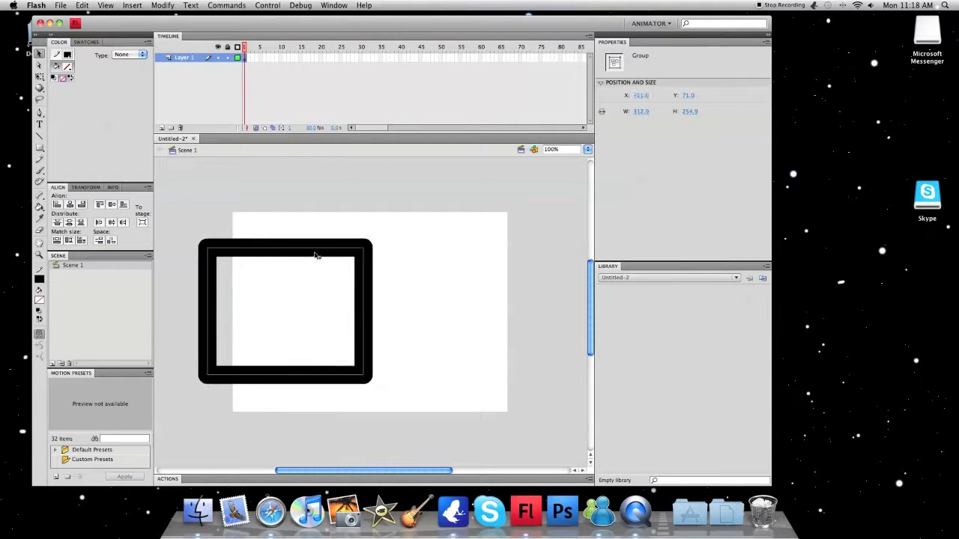
Step: Insert a keyframe at frame 30 and move the grouped rectangle partly past the stage's right edge, to about X 479
left_click(360, 60)
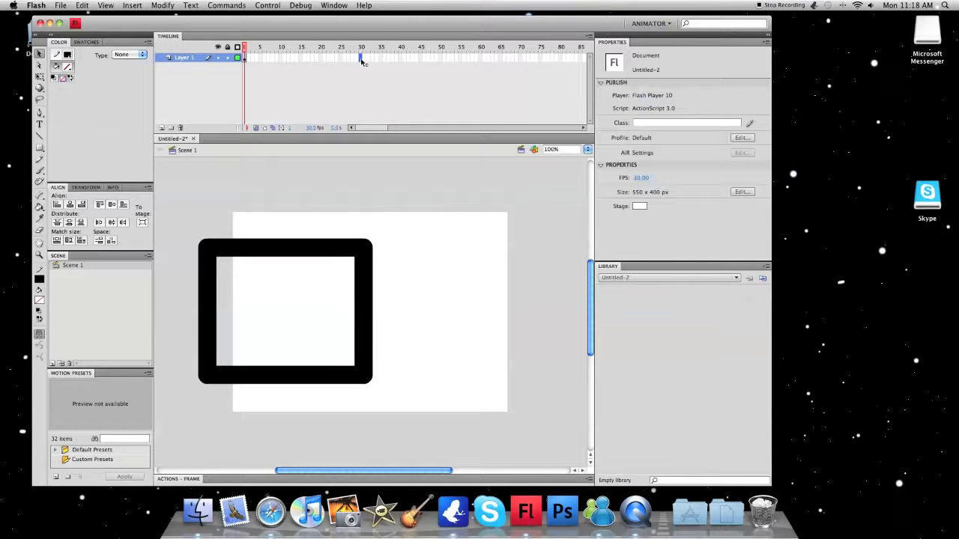
right_click(360, 61)
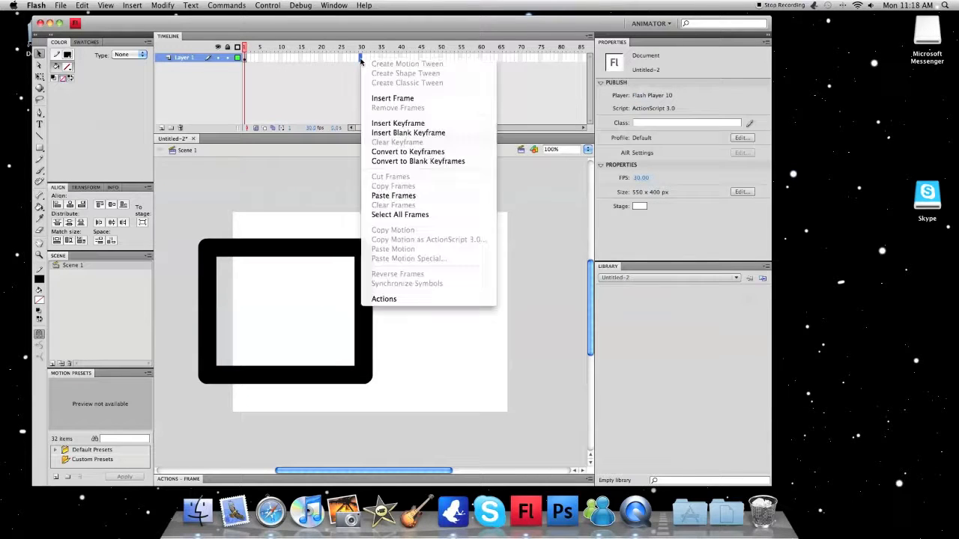
left_click(376, 123)
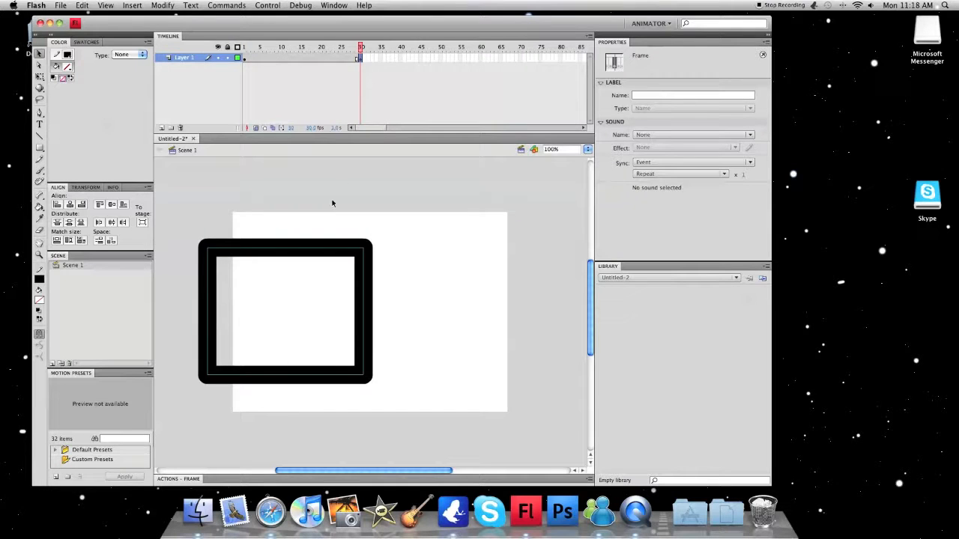
mouse_move(360, 48)
left_mouse_down()
mouse_move(250, 48)
mouse_move(362, 53)
left_mouse_up()
left_click_drag(284, 253, 541, 252)
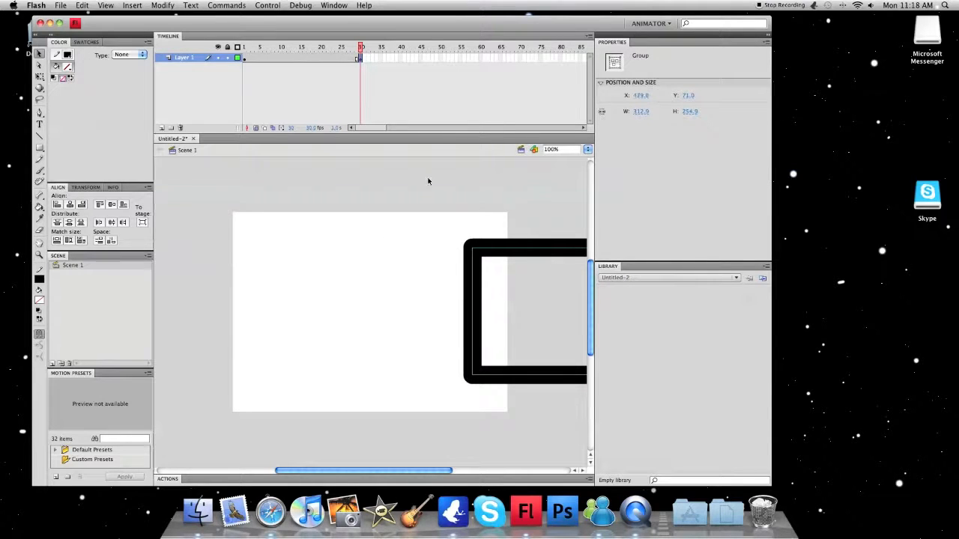
Step: Create a classic tween between the keyframes at frames 1 and 30 and play it from the first frame
left_click_drag(362, 48, 349, 64)
right_click(329, 60)
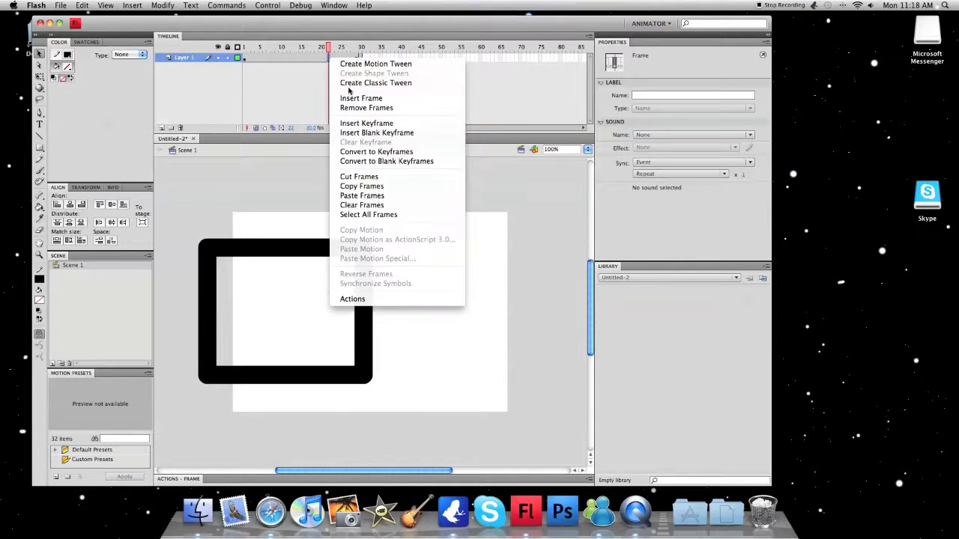
left_click(348, 83)
left_click_drag(327, 48, 244, 47)
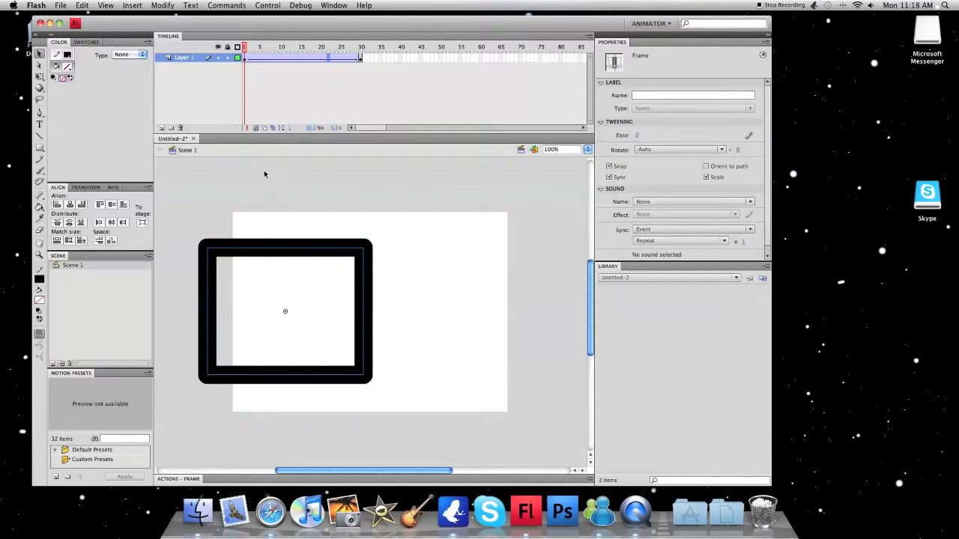
key("Return")
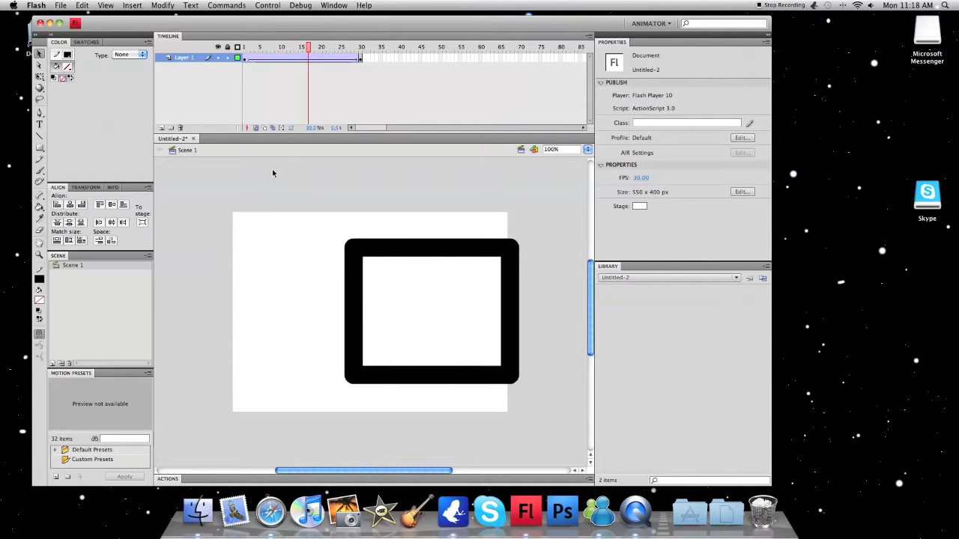
left_click(247, 60)
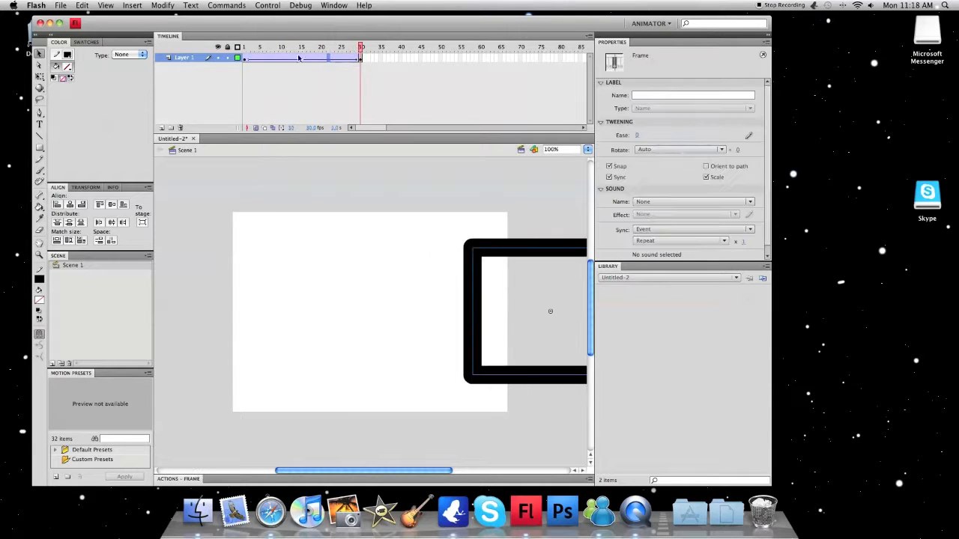
Step: Copy the keyframe at frame 1 and paste it at frame 60
left_click(244, 60)
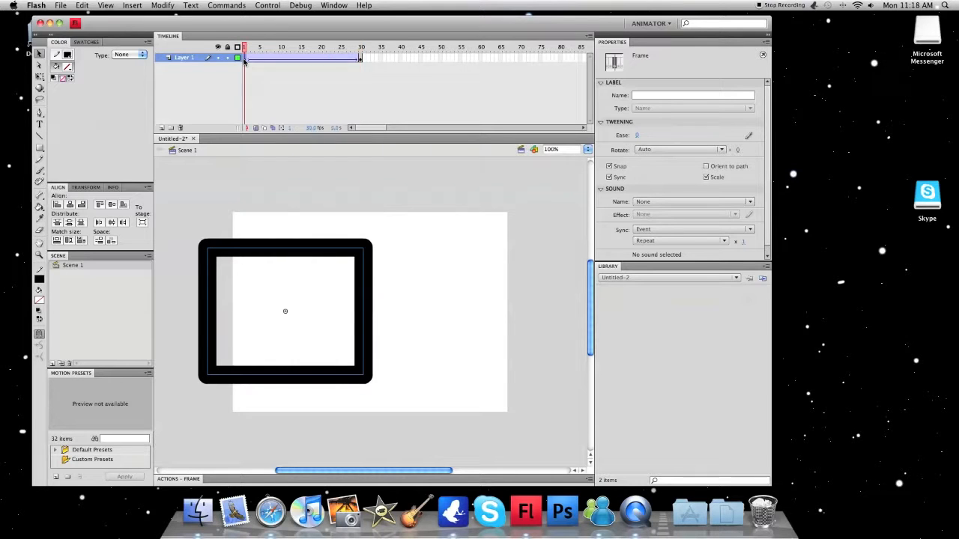
right_click(244, 59)
key("Down")
key("Down")
key("Down")
key("Return")
left_click(482, 58)
right_click(484, 57)
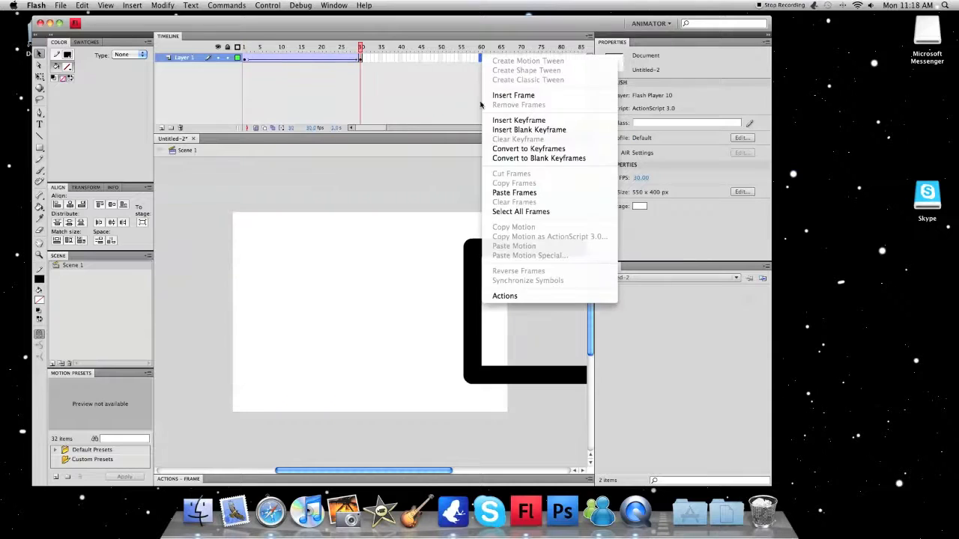
left_click(514, 193)
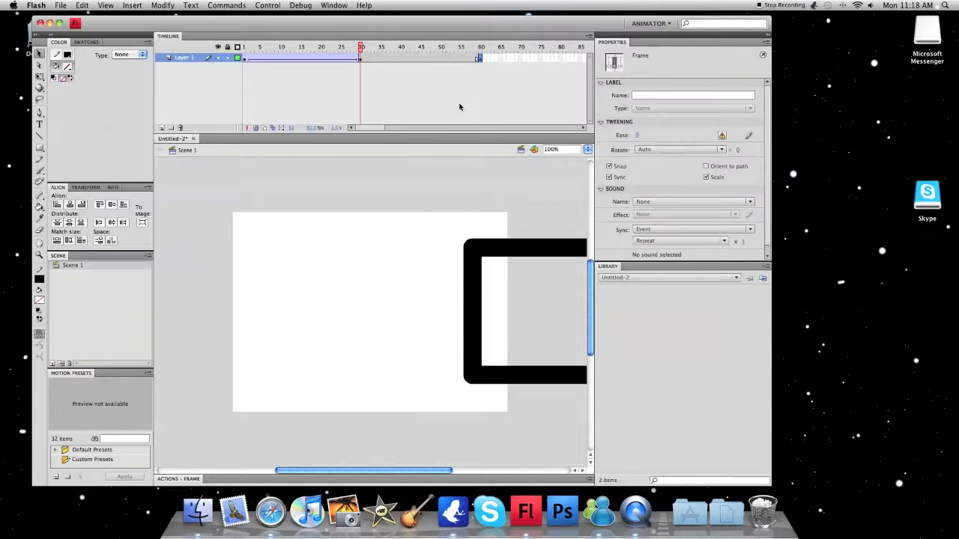
Step: Create a classic tween between the keyframes at frames 30 and 60
left_click(436, 59)
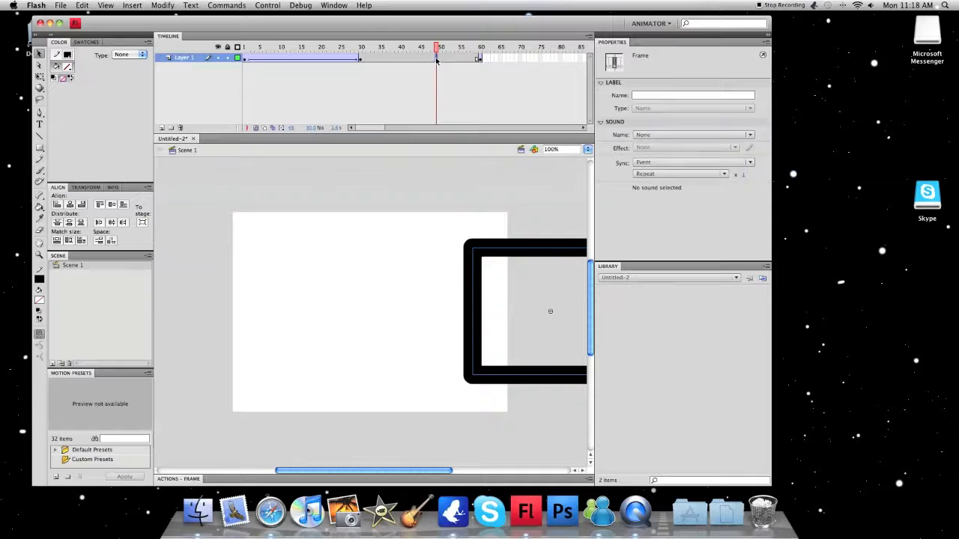
right_click(437, 60)
left_click(457, 83)
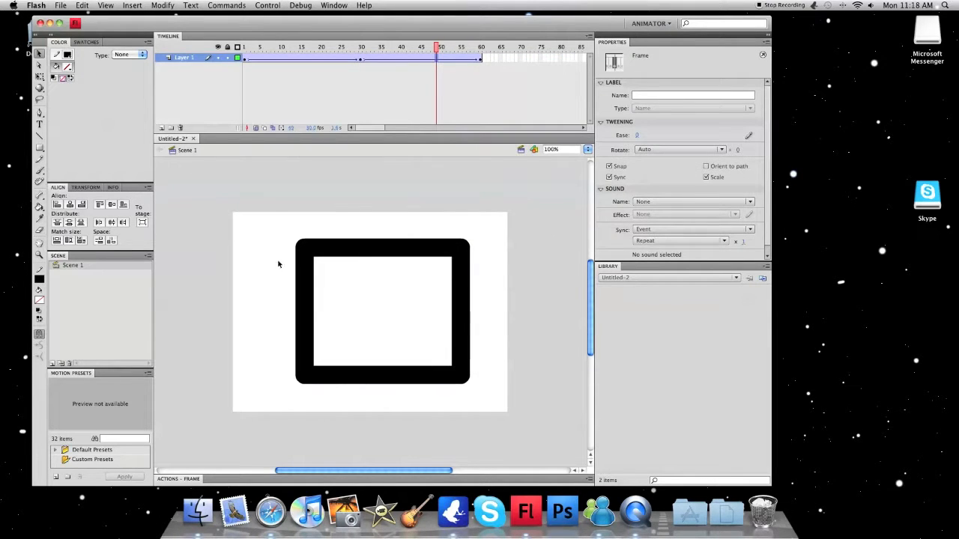
Step: Play the return motion on the timeline, preview the whole animation as a test movie and close the preview
key("Return")
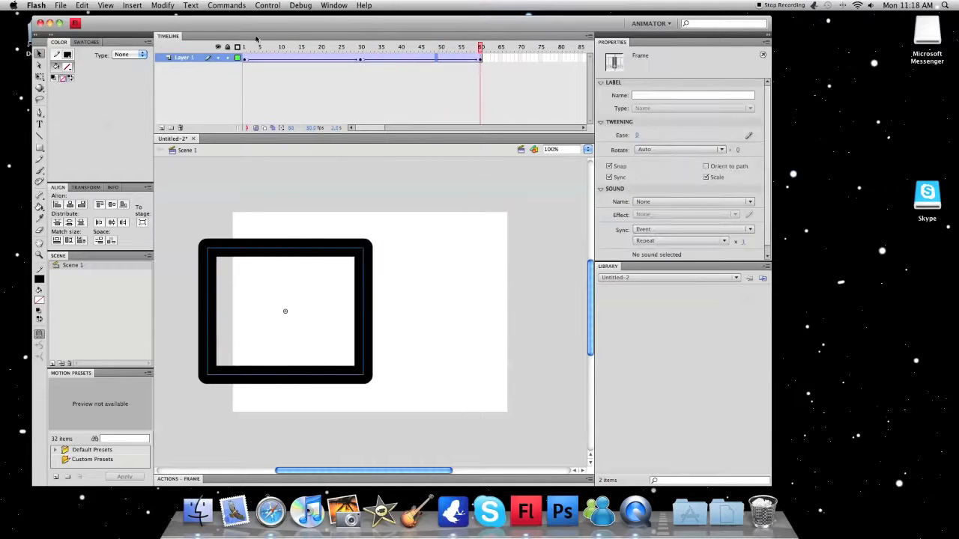
left_click(264, 6)
left_click(262, 6)
key("super+Return")
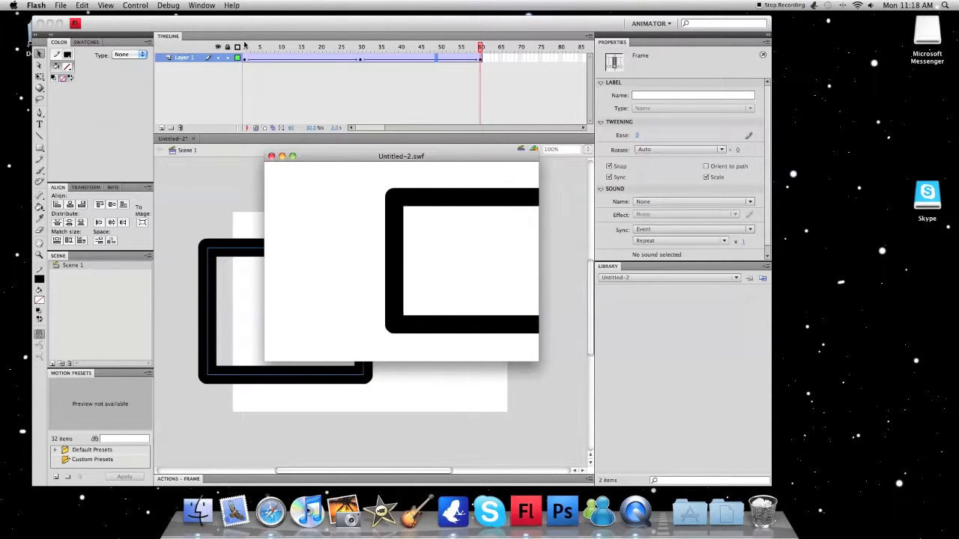
left_click(271, 156)
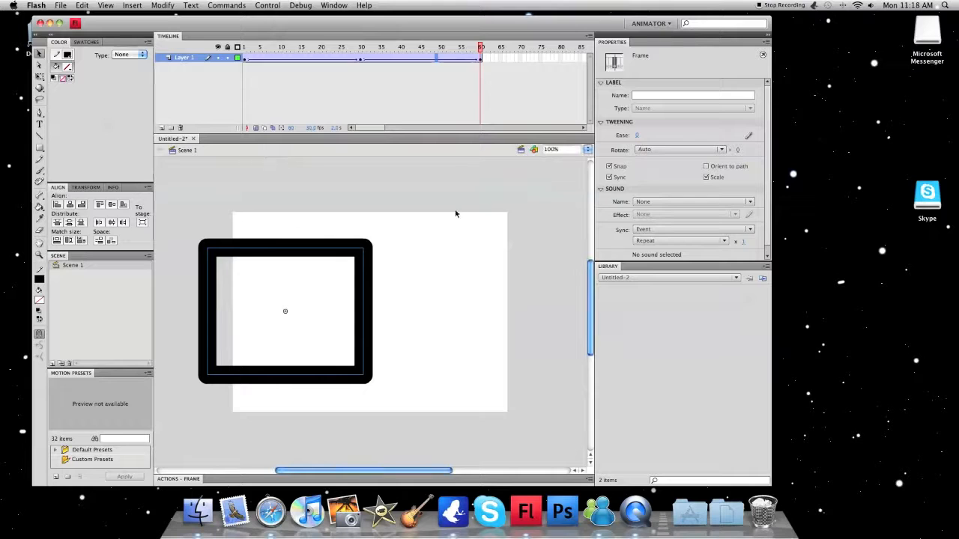
Step: Set the document frame rate to 60 fps and check the faster animation in a test movie
left_click(315, 196)
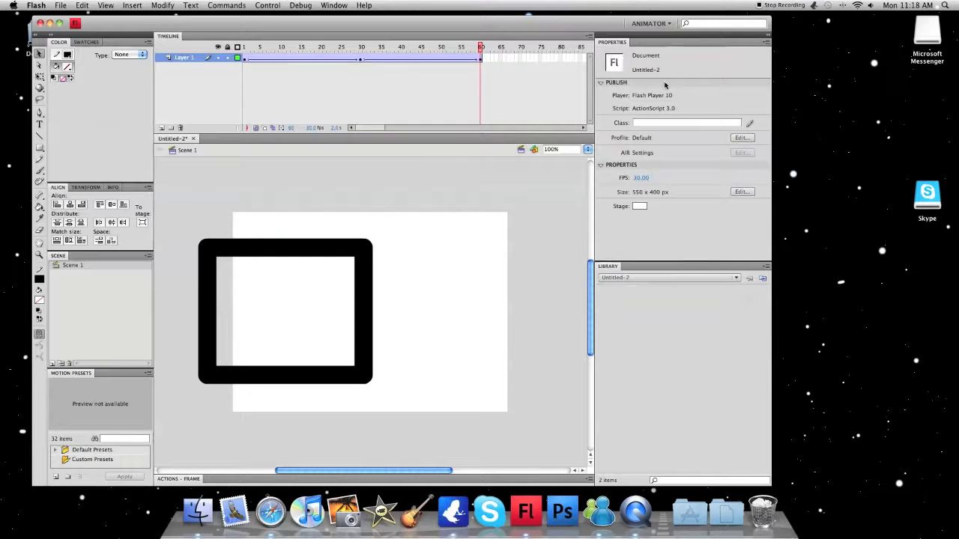
left_click(640, 177)
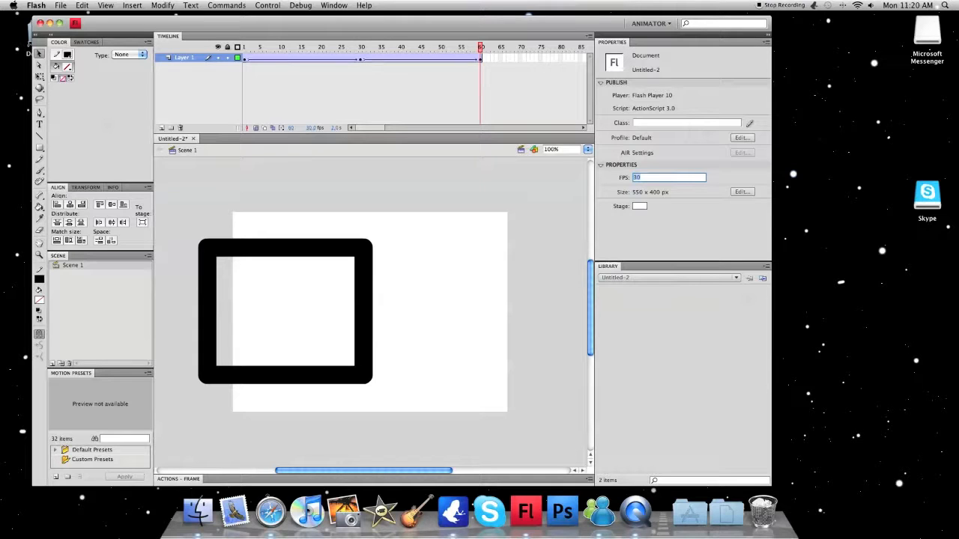
key("Return")
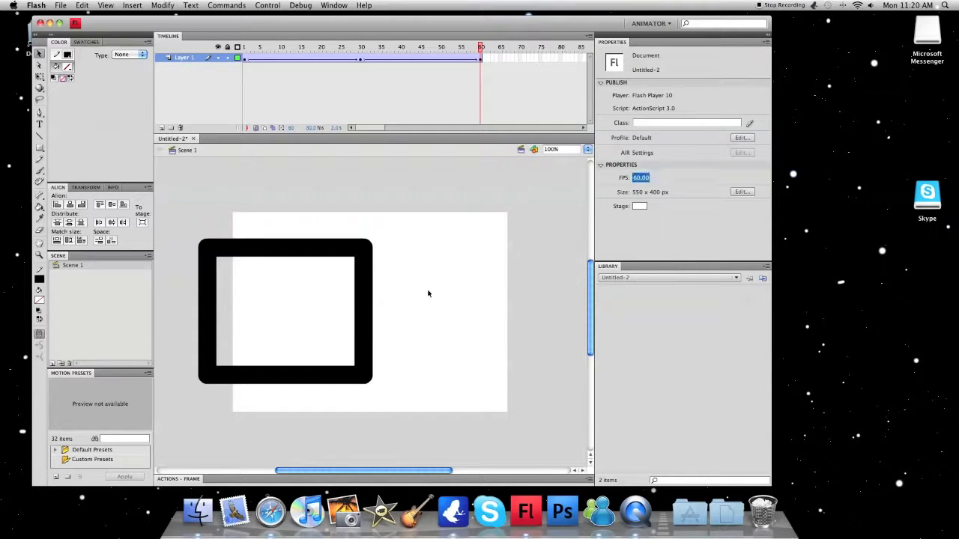
key("super+Return")
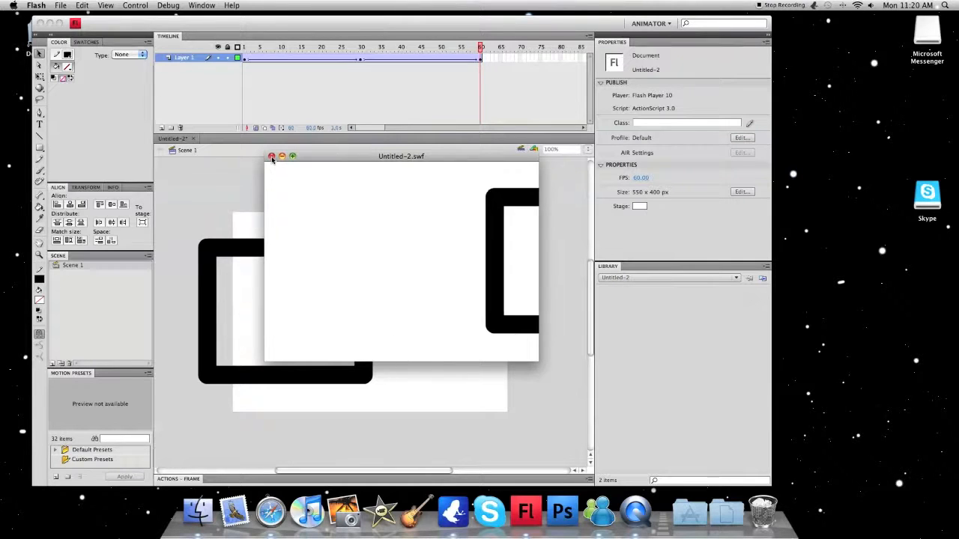
left_click(272, 156)
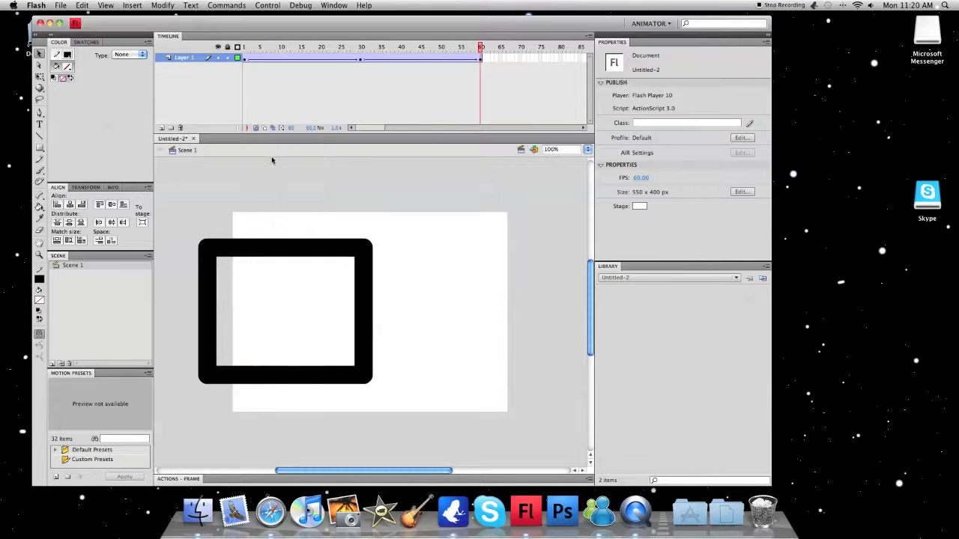
Step: Move the keyframe at frame 30 to frame 42 and play the animation
left_click(360, 61)
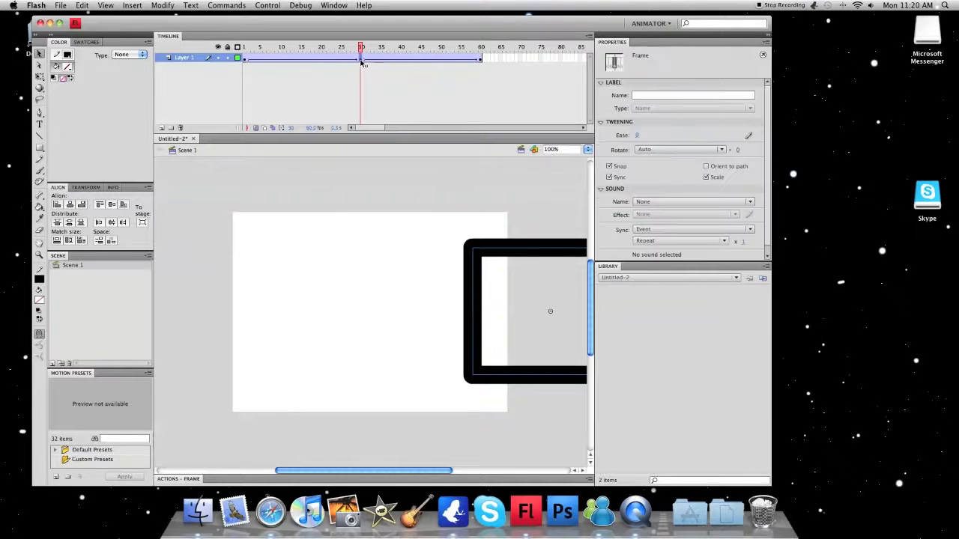
left_click_drag(384, 63, 402, 63)
left_click(409, 62)
key("Return")
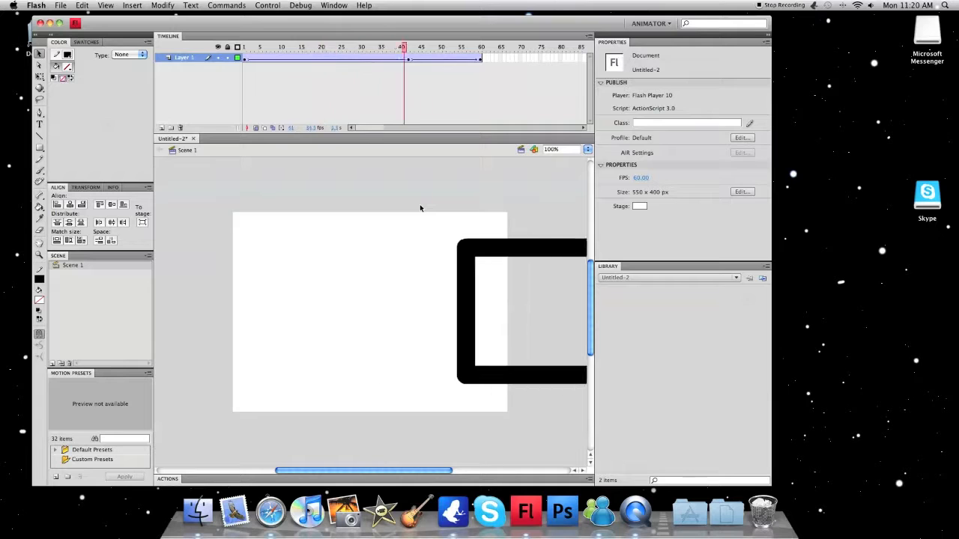
left_click(413, 72)
Step: Move the middle keyframe to frame 49, lengthening the first tween and shortening the second
left_click_drag(409, 60, 408, 60)
left_click(409, 62)
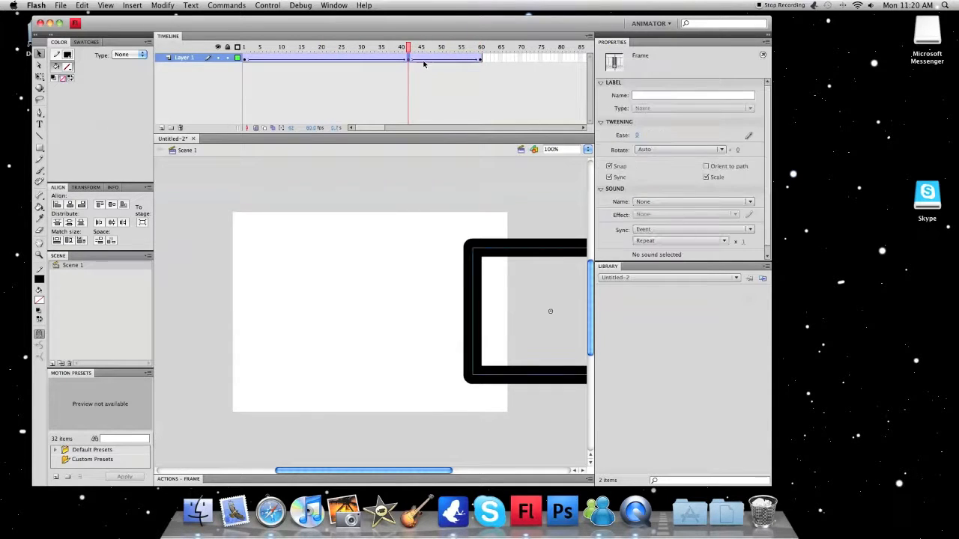
left_click_drag(429, 65, 429, 64)
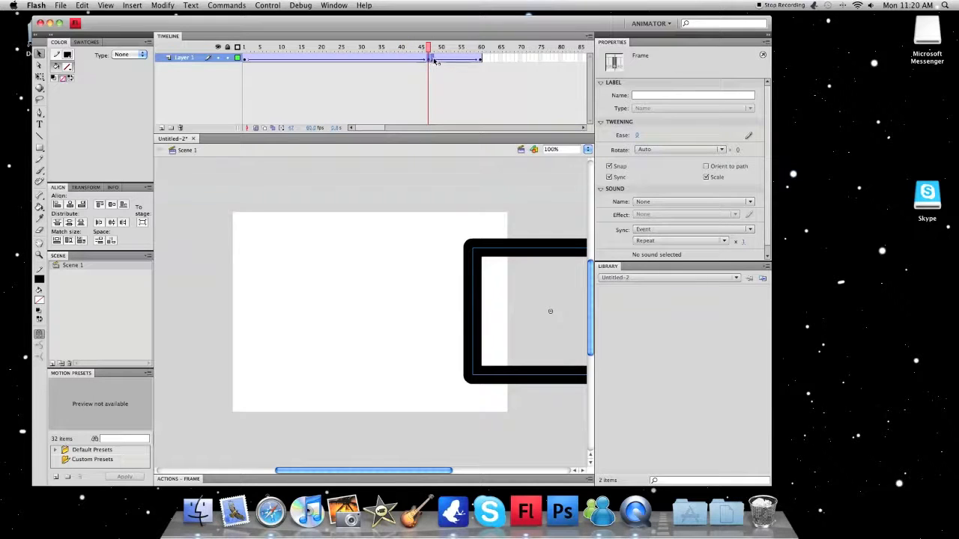
Step: Play the retimed animation from frame 1, preview it as a test movie and close the preview
left_click(244, 47)
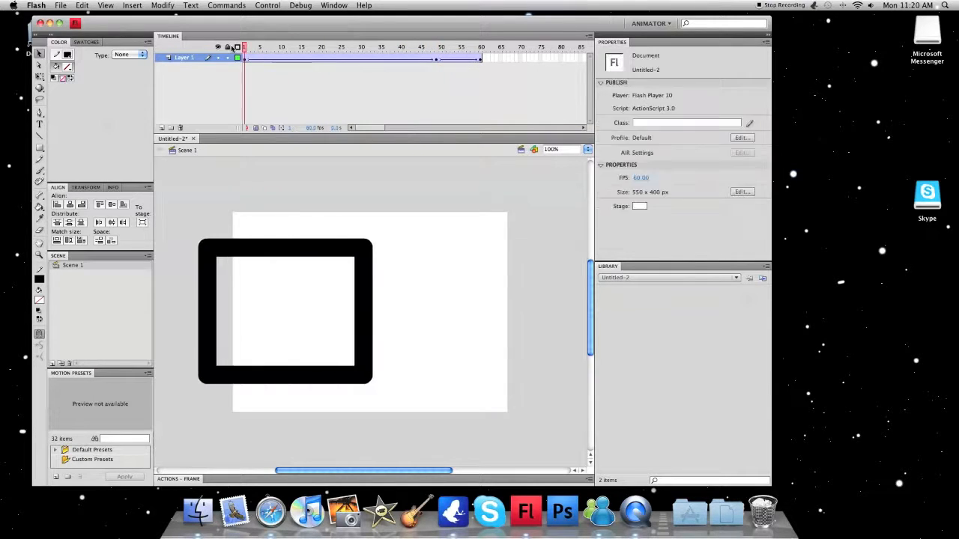
key("Return")
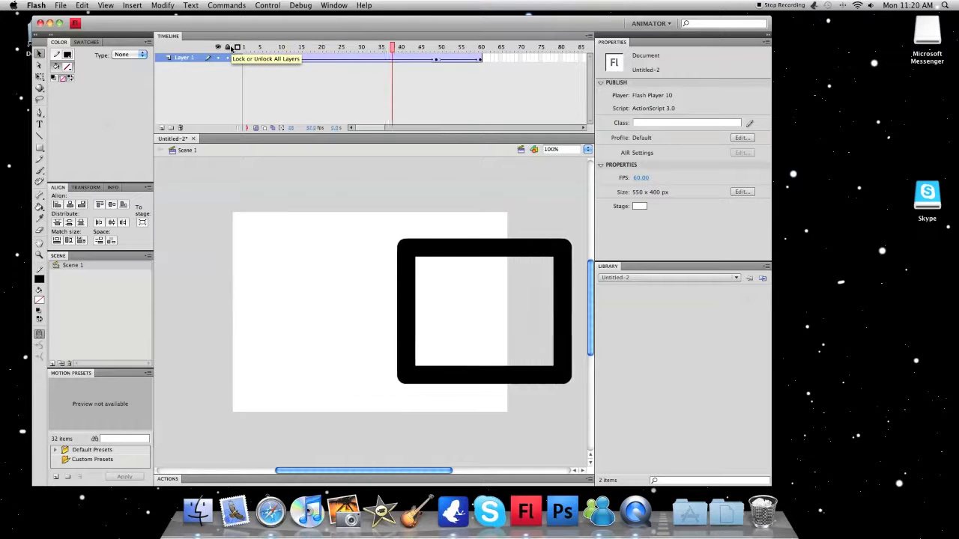
key("super+Return")
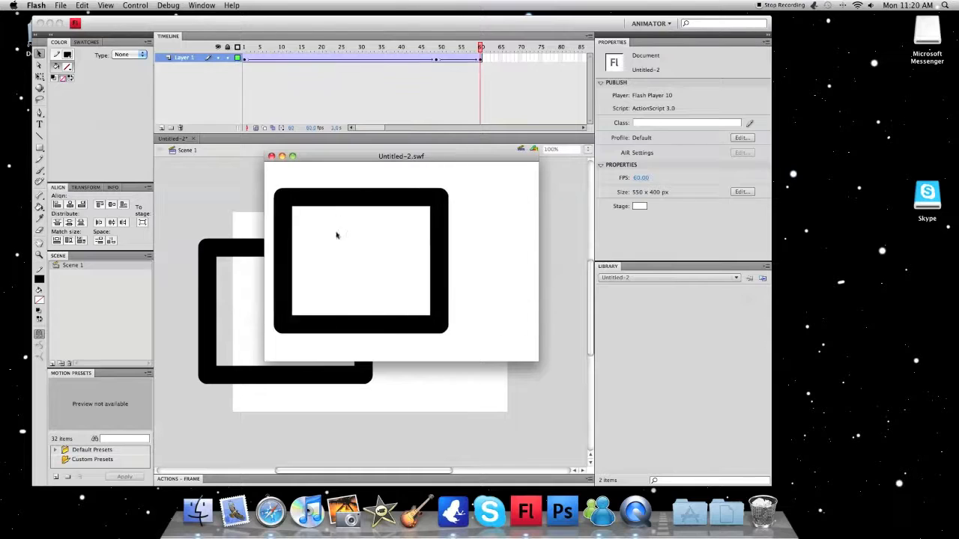
left_click(272, 156)
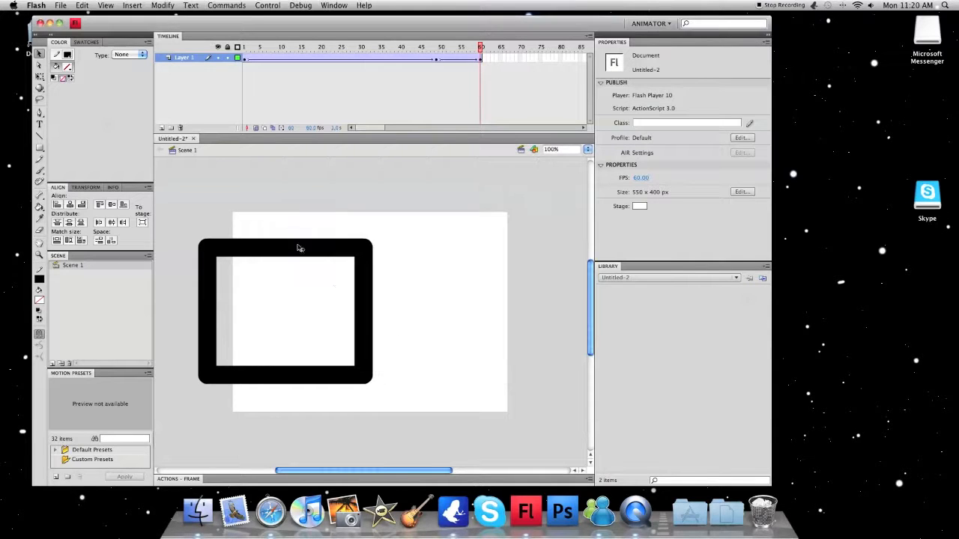